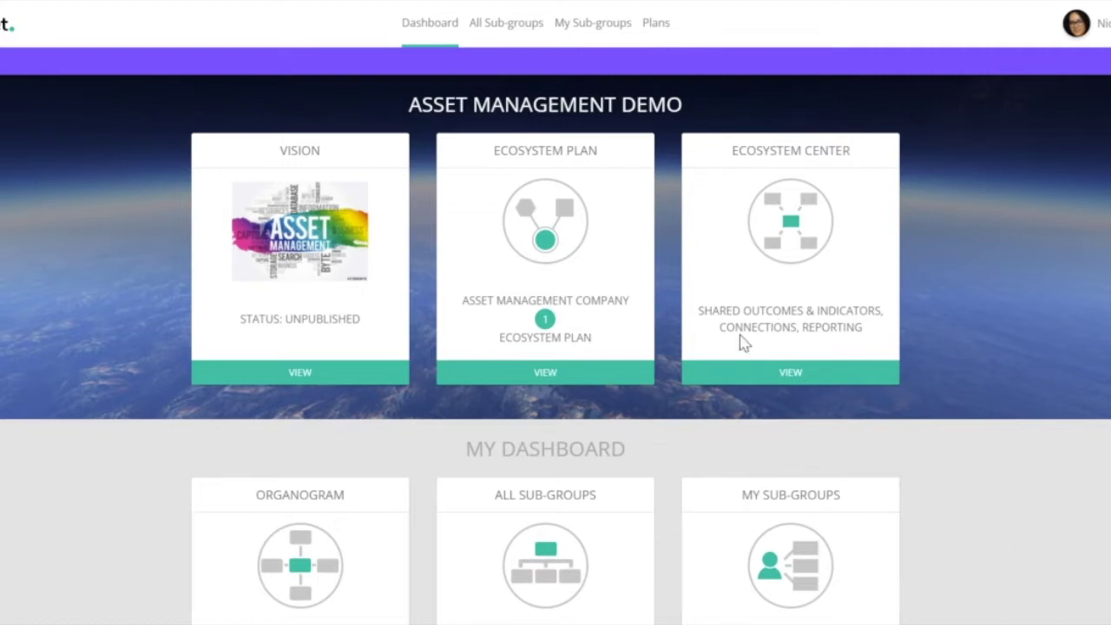
# - Open the Ecosystem Center from its card on the dashboard
pyautogui.click(772, 369)
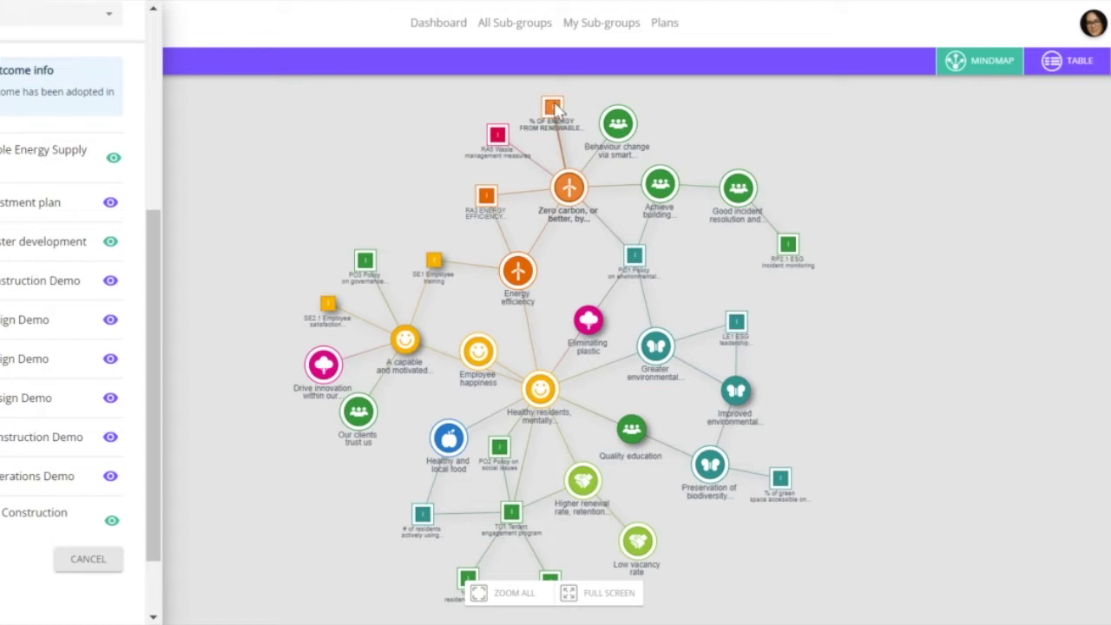
# - Read the tooltips of the shared outcome and indicator nodes in the mind map
pyautogui.moveTo(556, 106)
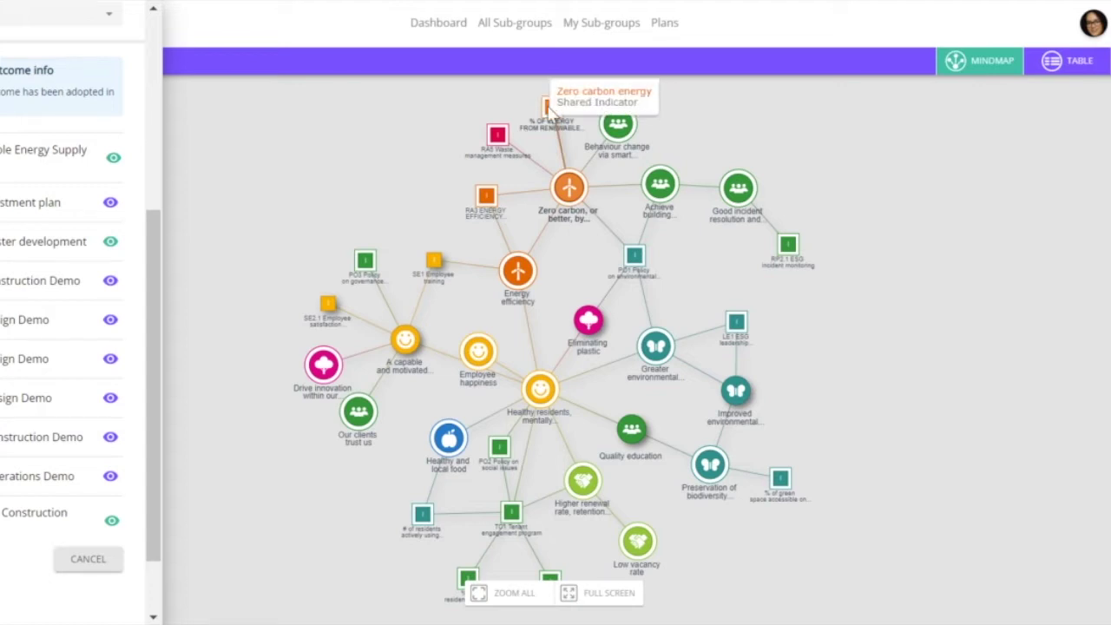
pyautogui.moveTo(578, 196)
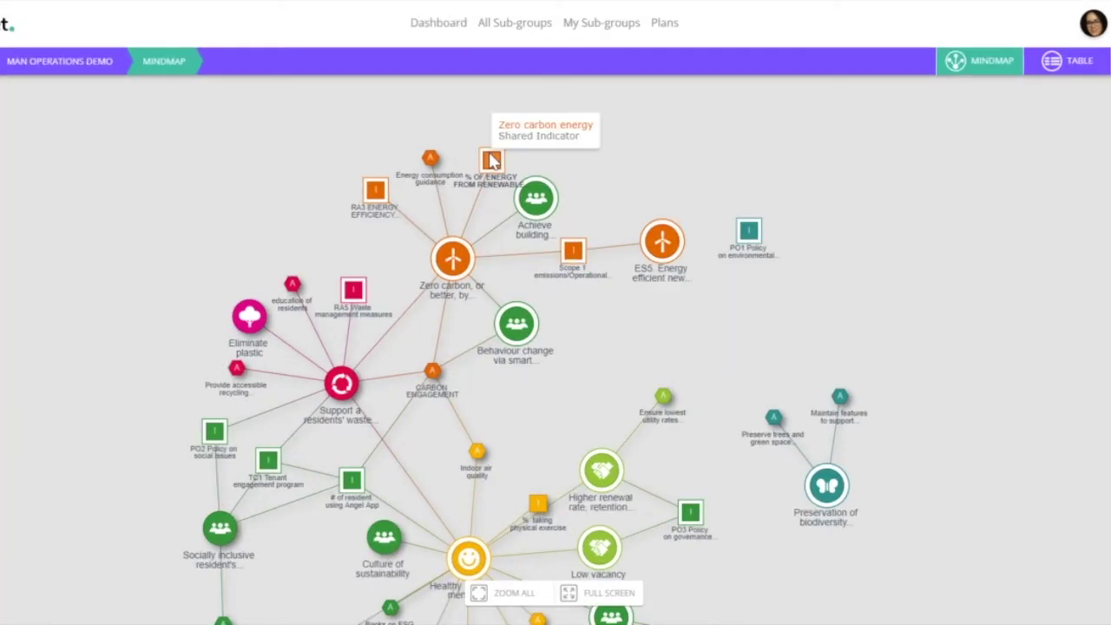
# - Review the monitoring data points of the % of energy from renewable sources indicator, then close its panels
pyautogui.click(492, 160)
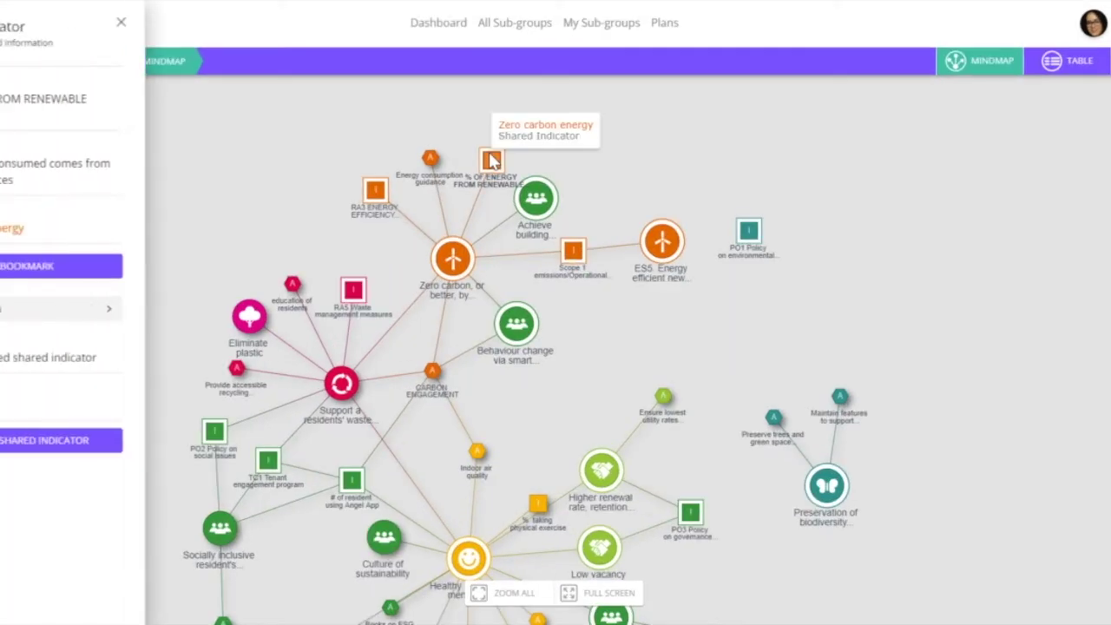
pyautogui.click(28, 323)
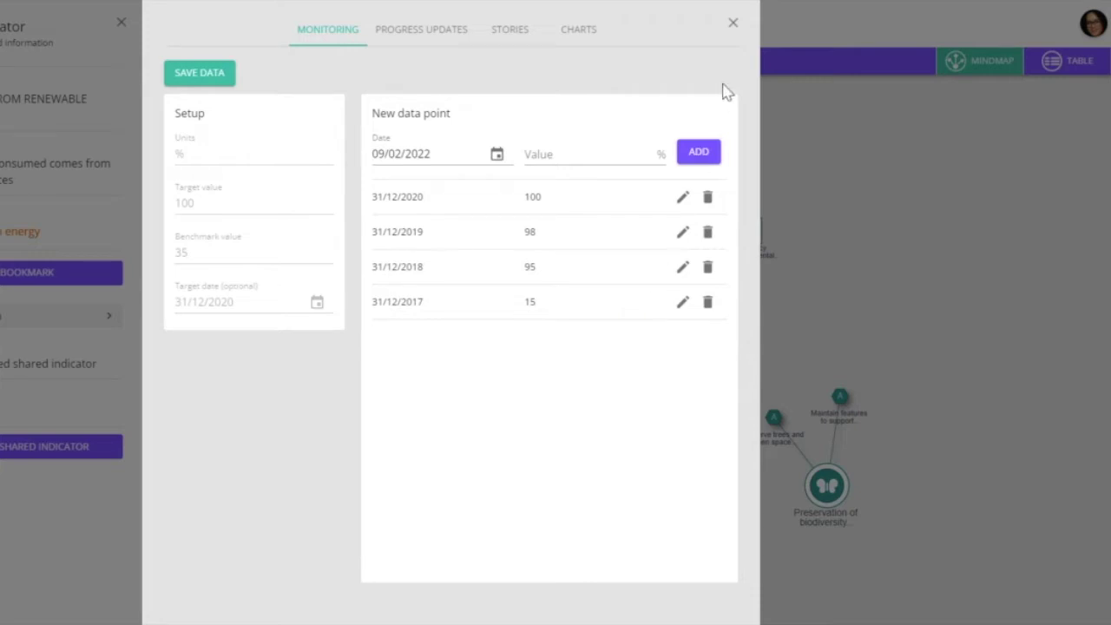
pyautogui.click(734, 26)
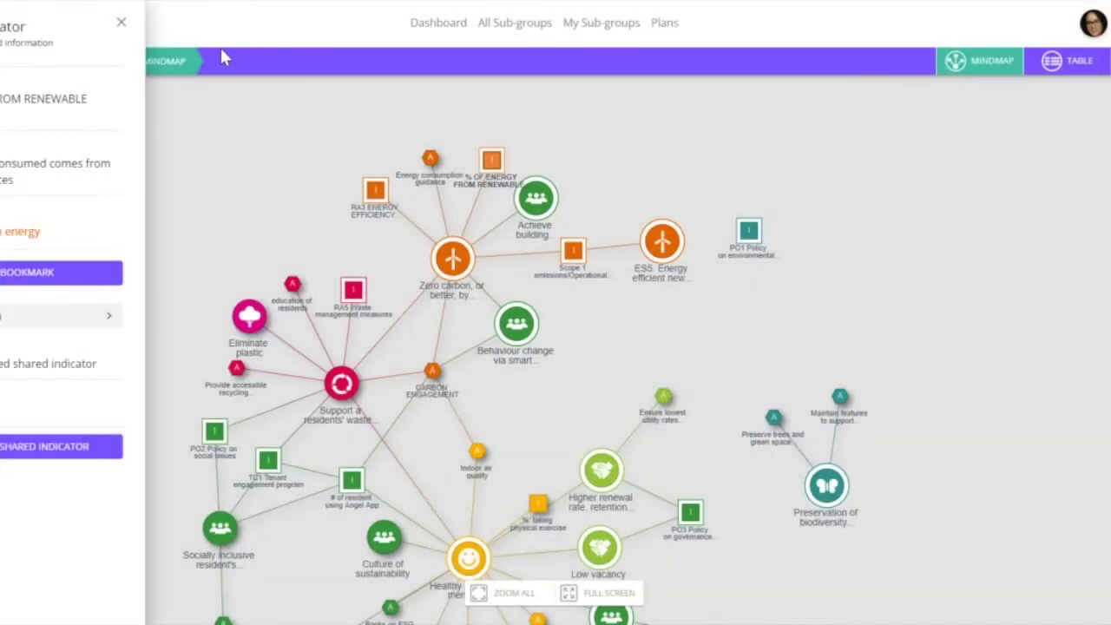
pyautogui.click(122, 22)
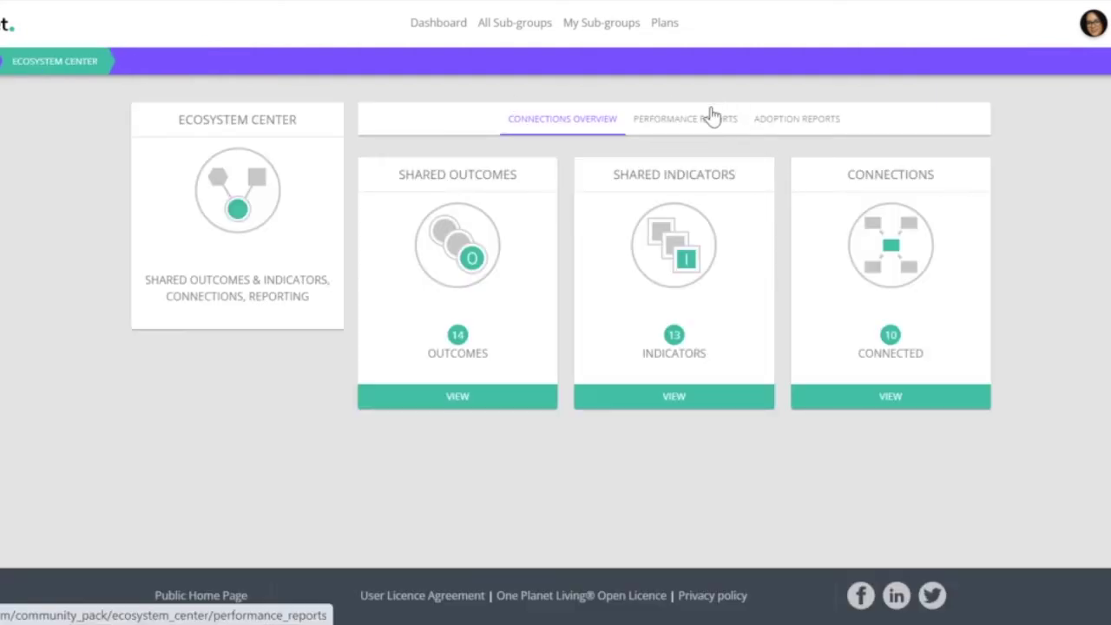
# - Open the ESG Plan performance report, dated 2015-01-01 to 2022-02-09, in the report editor
pyautogui.click(695, 145)
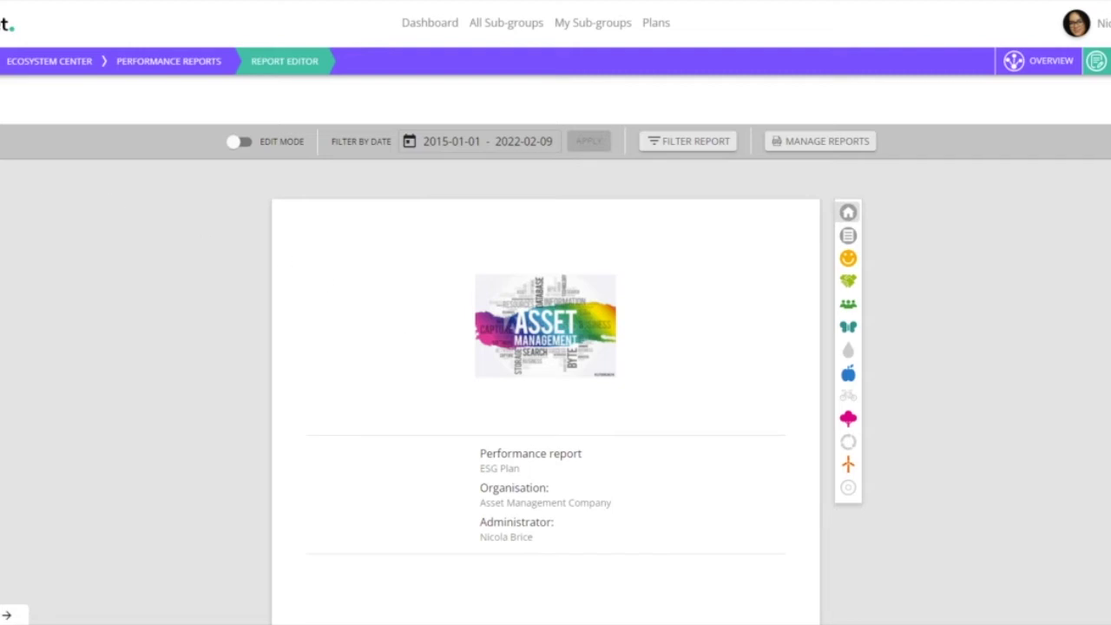
# - Switch the ESG Plan report to the One Planet Living framework
pyautogui.moveTo(2, 217)
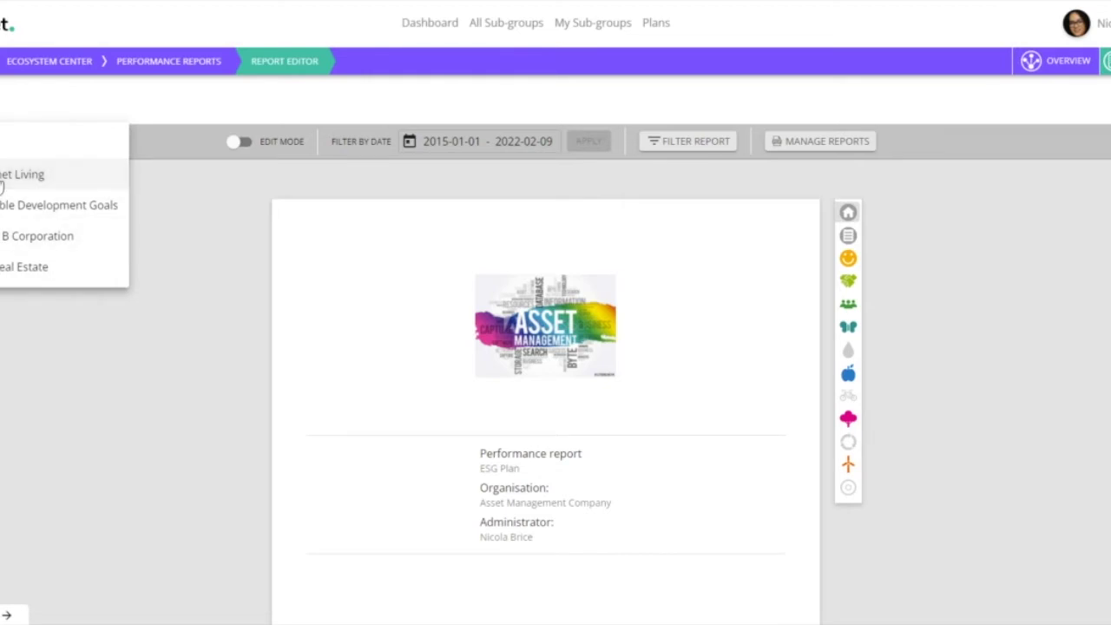
pyautogui.click(2, 183)
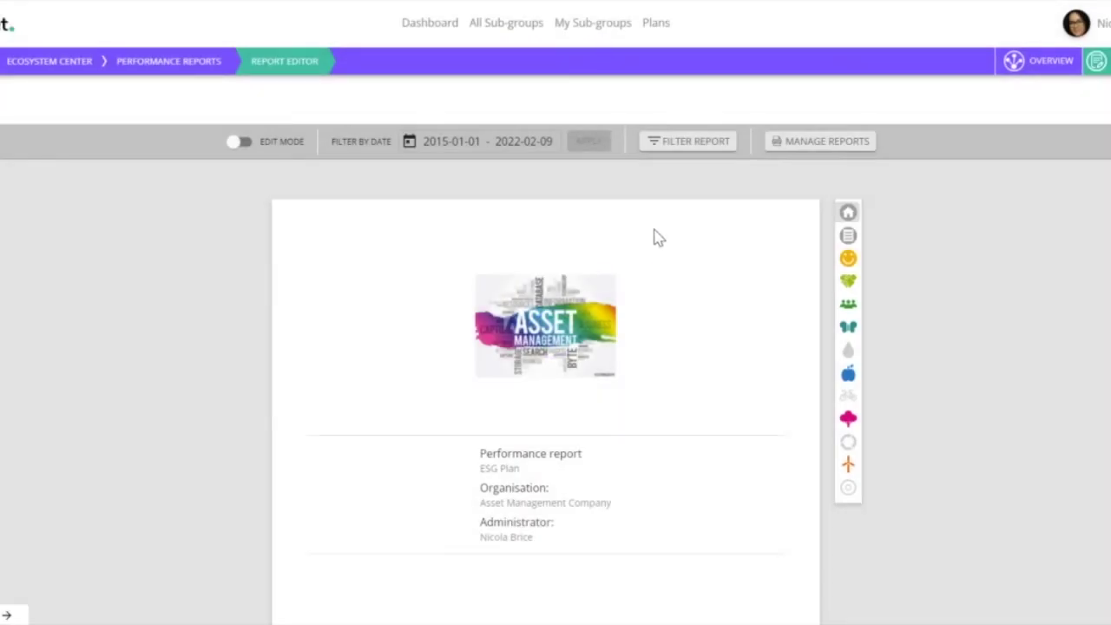
# - Filter out the London apartments and Edinburgh apartments plans and regenerate the report
pyautogui.click(707, 148)
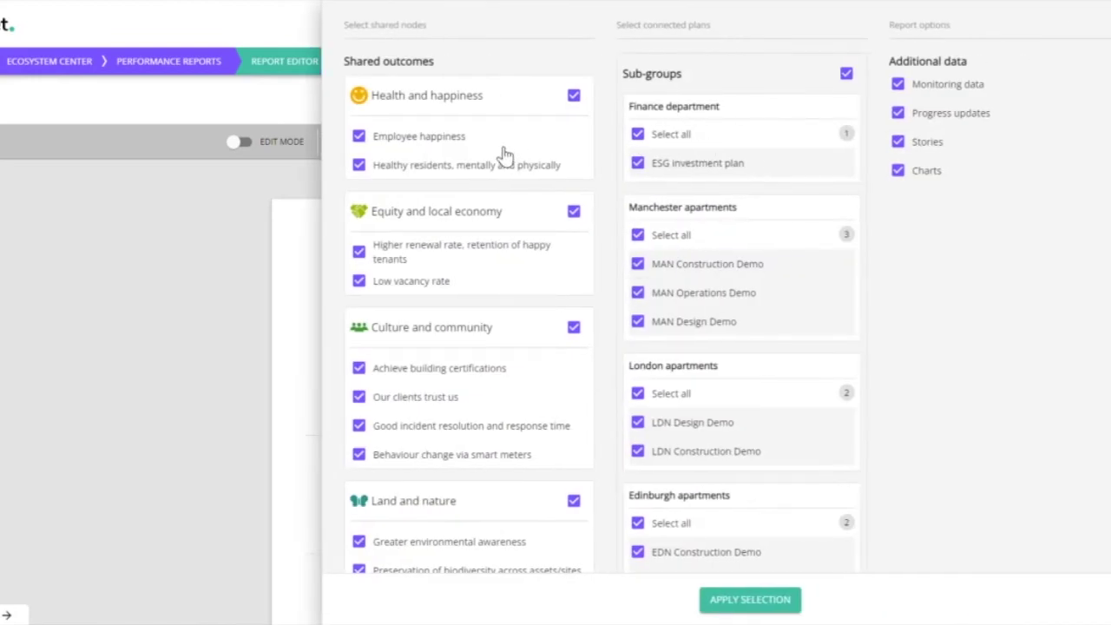
pyautogui.scroll(-10, 504, 155)
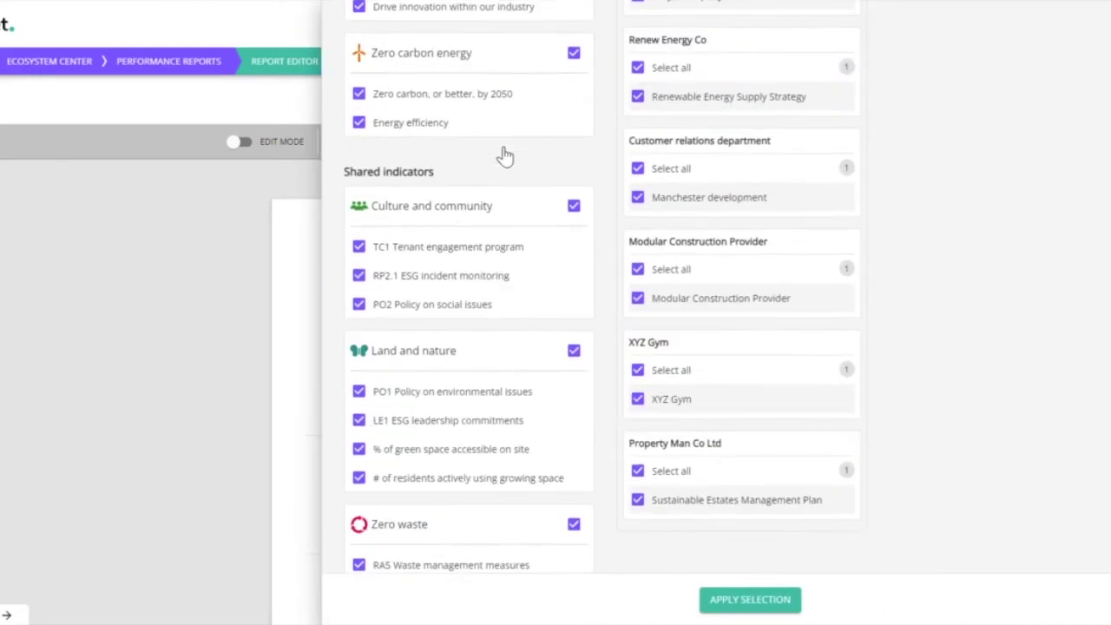
pyautogui.scroll(10, 484, 217)
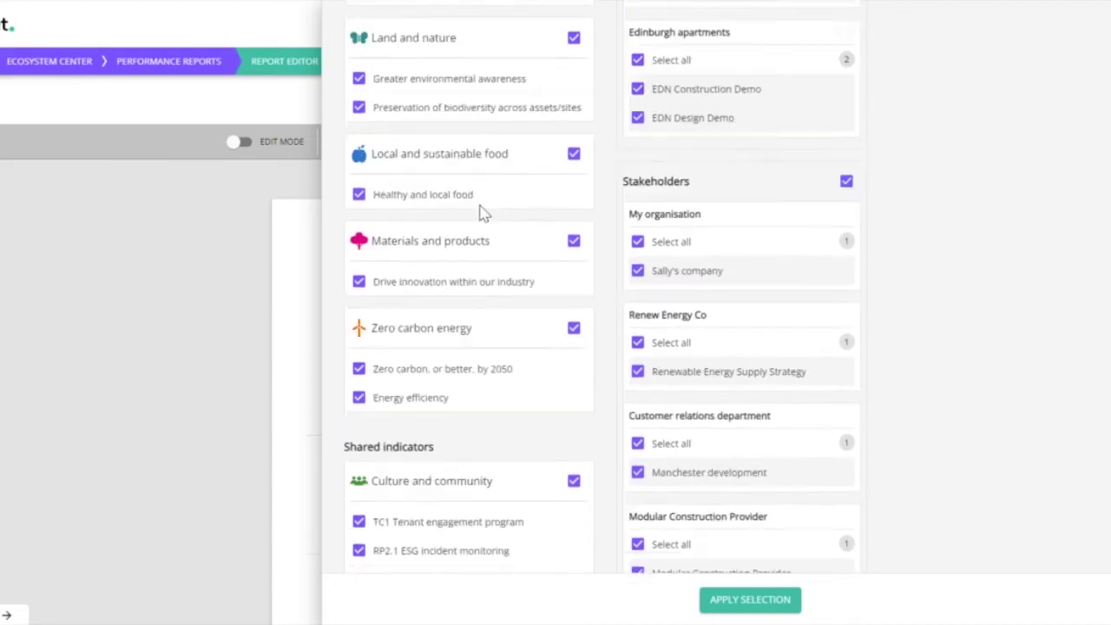
pyautogui.scroll(4, 484, 216)
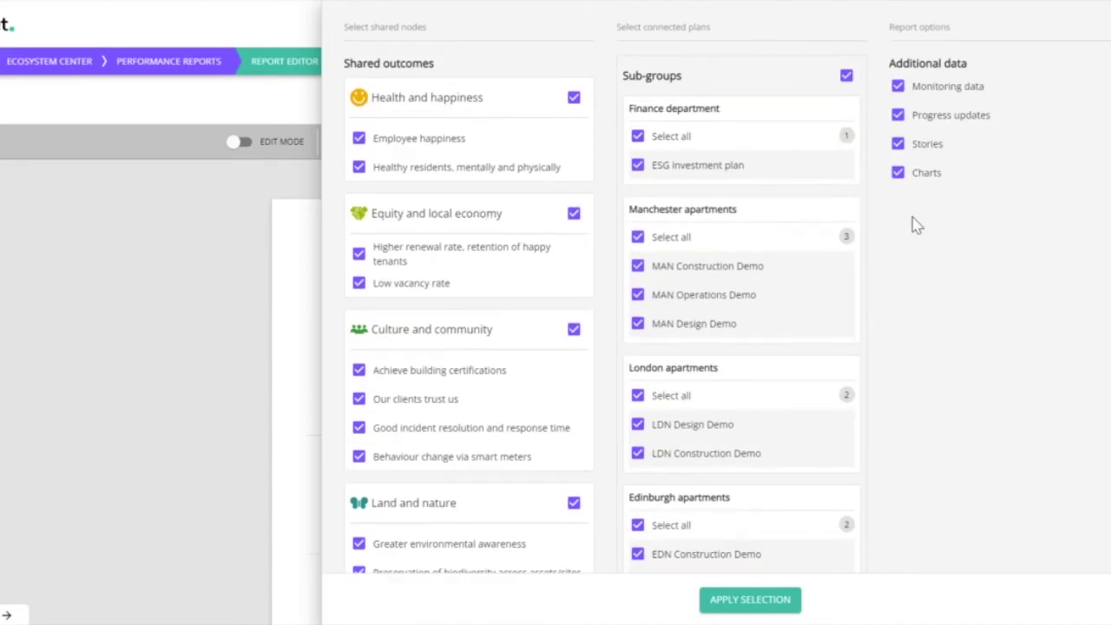
pyautogui.scroll(-2, 918, 226)
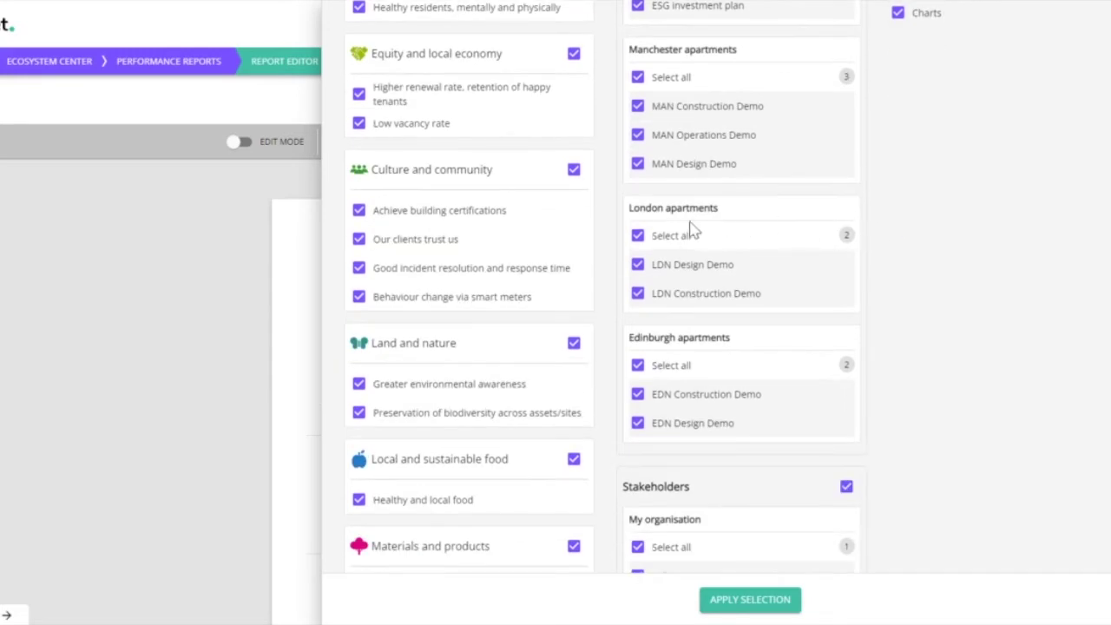
pyautogui.click(638, 237)
pyautogui.click(638, 367)
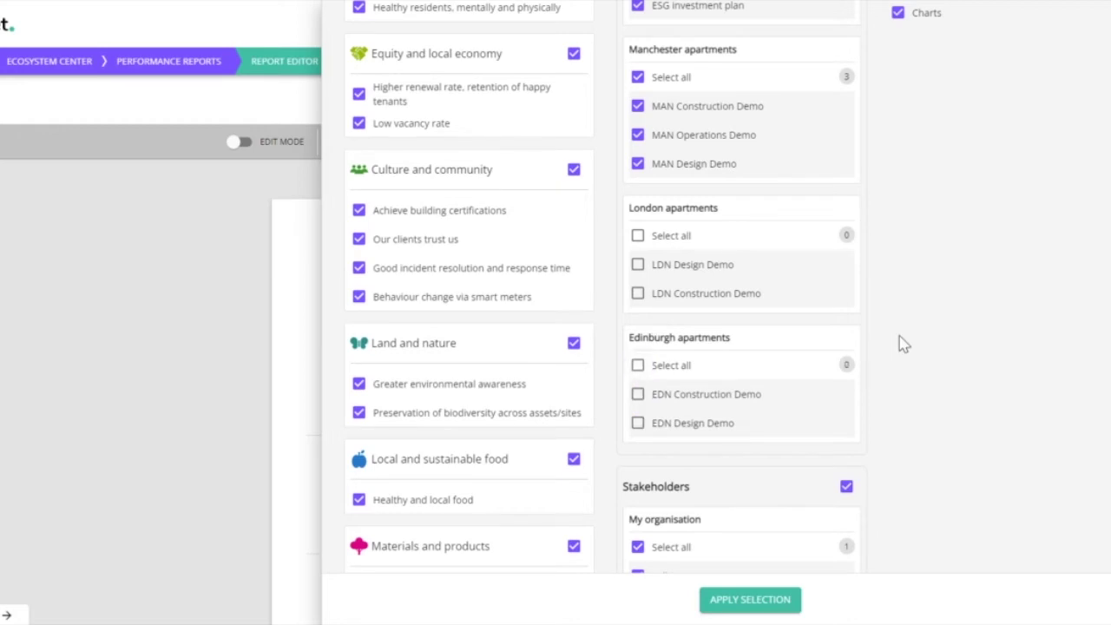
pyautogui.scroll(-4, 900, 343)
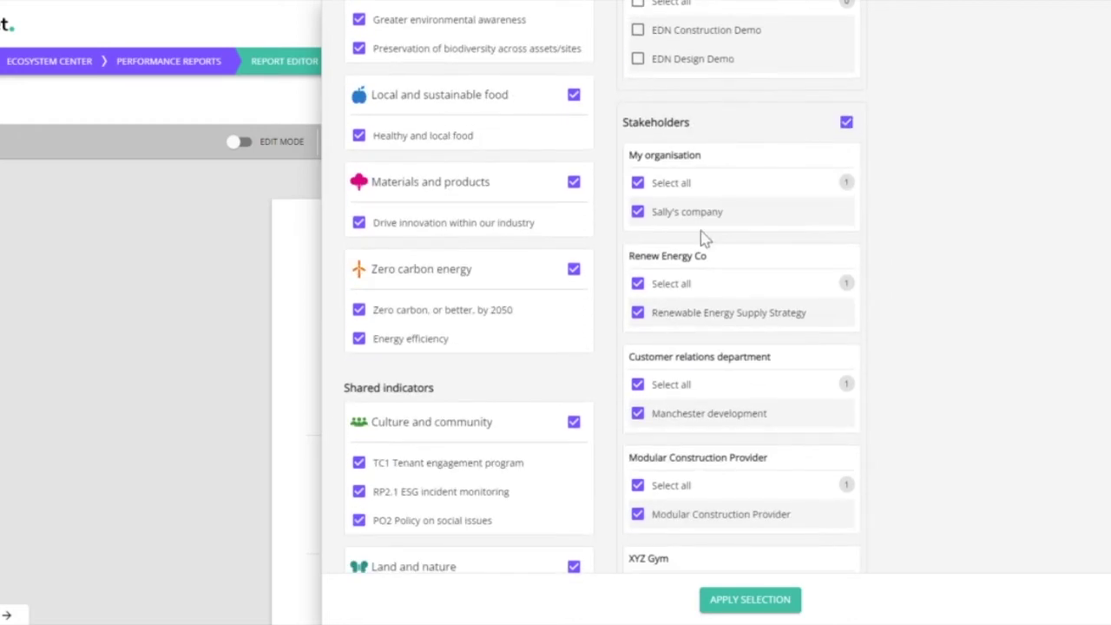
pyautogui.scroll(-2, 703, 236)
pyautogui.scroll(-2, 704, 233)
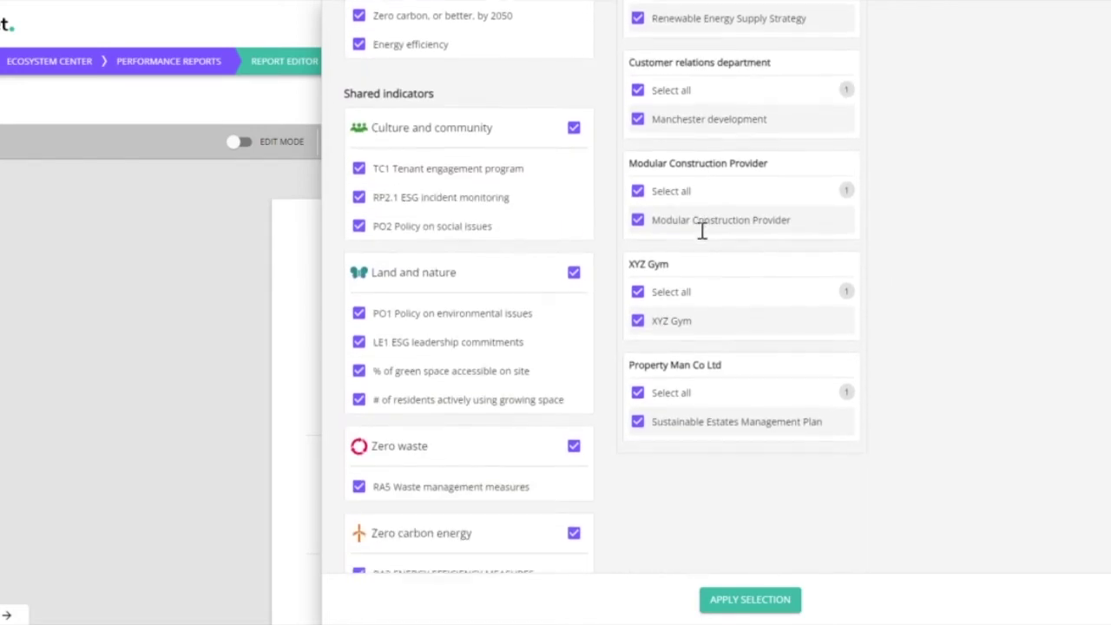
pyautogui.scroll(8, 703, 241)
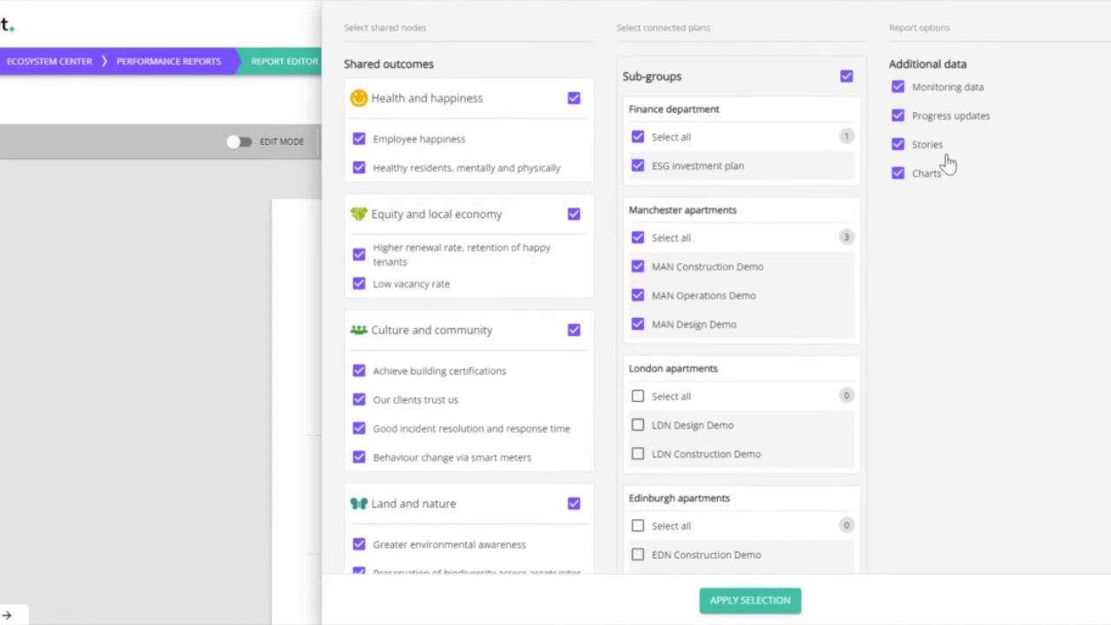
pyautogui.click(768, 601)
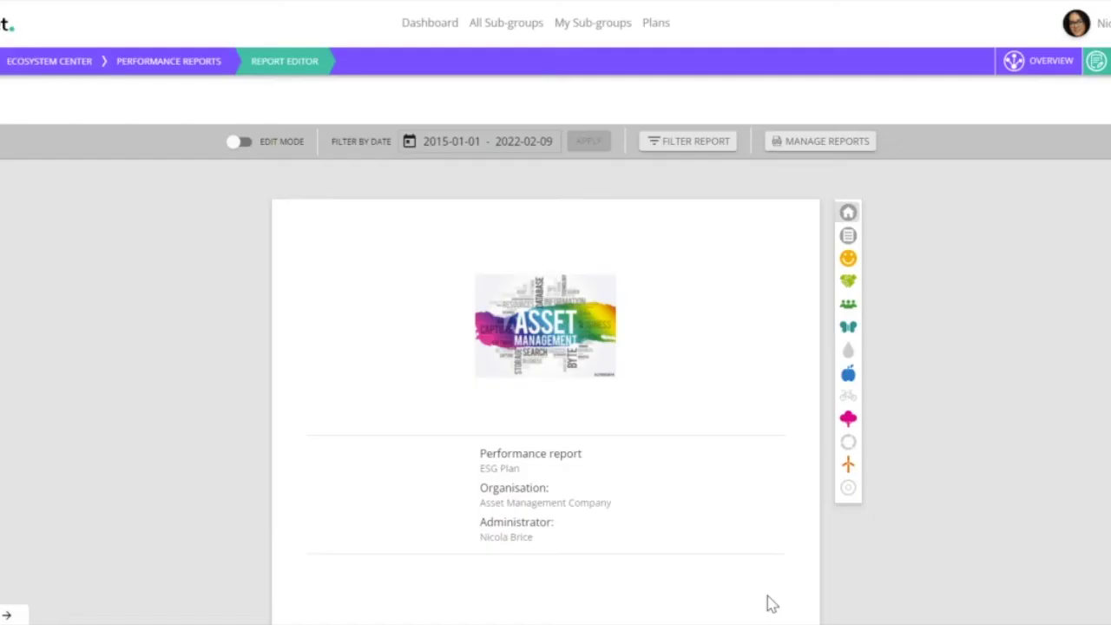
# - Set the report's date filter to All data and apply it
pyautogui.click(483, 148)
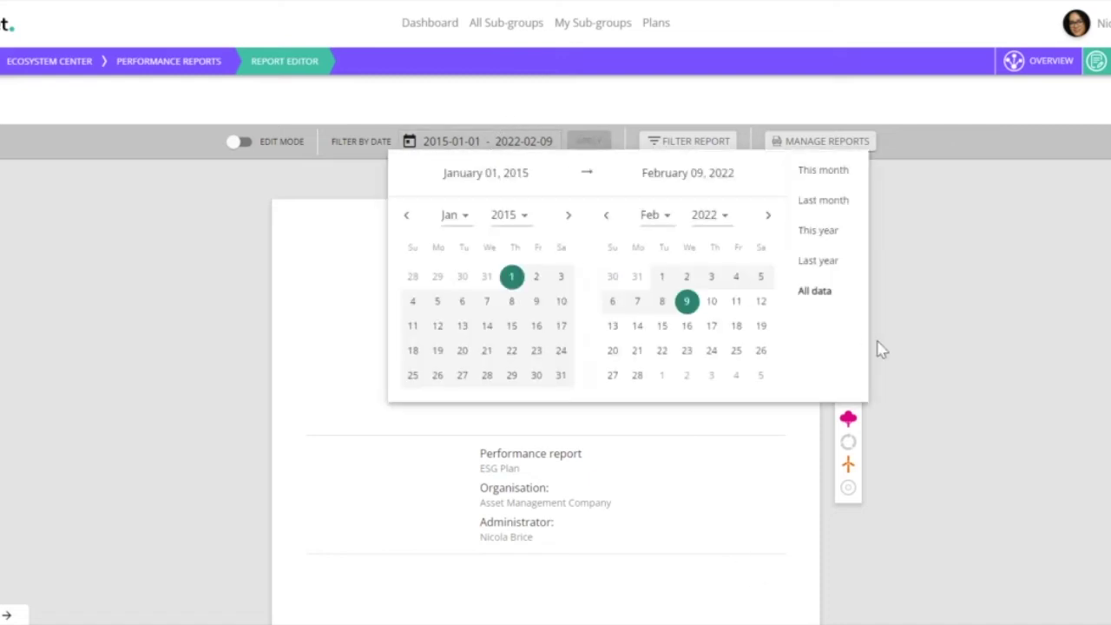
pyautogui.click(816, 290)
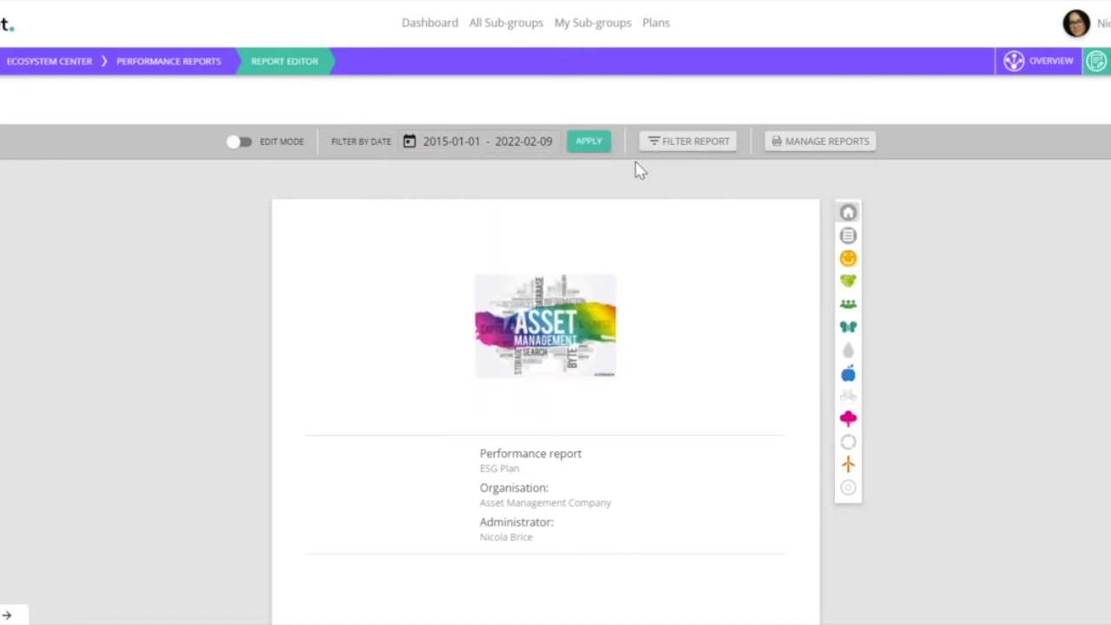
pyautogui.click(589, 140)
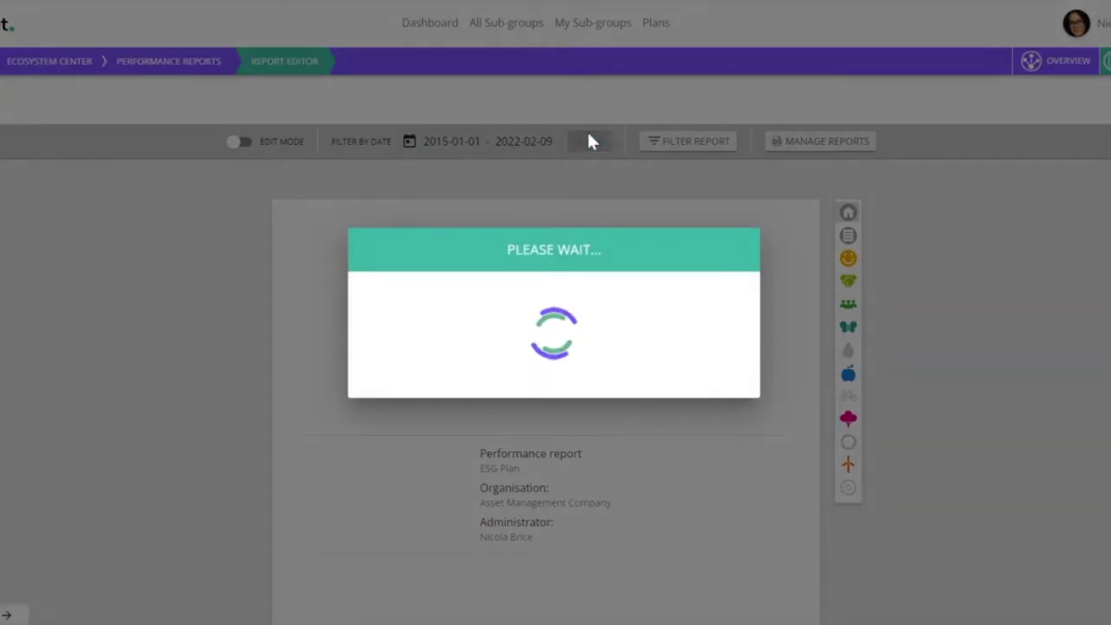
pyautogui.scroll(-1, 704, 310)
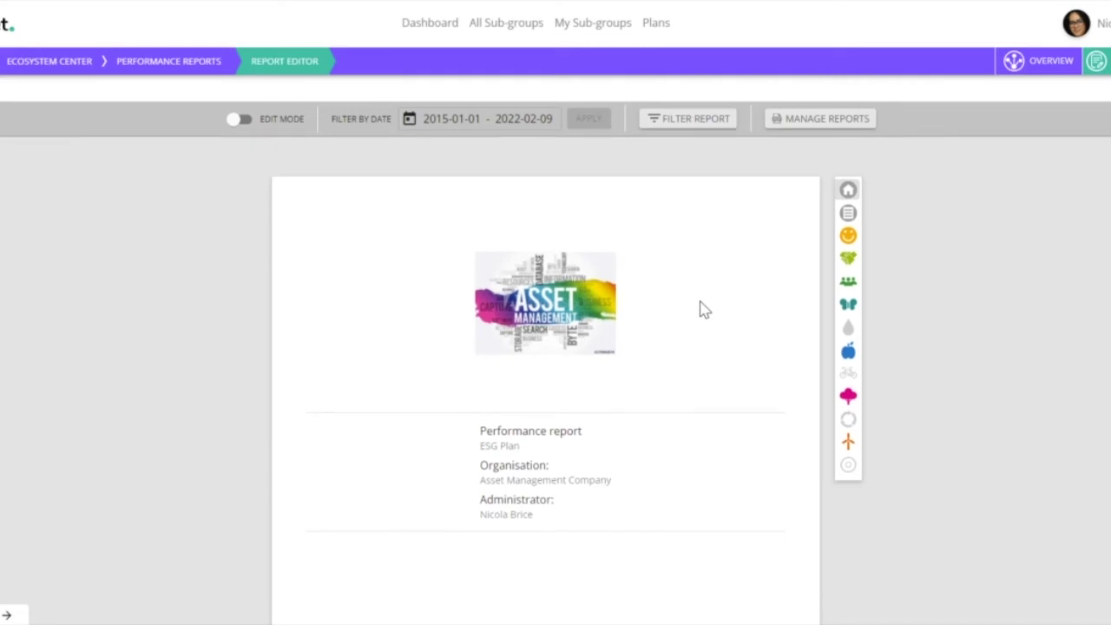
pyautogui.click(849, 443)
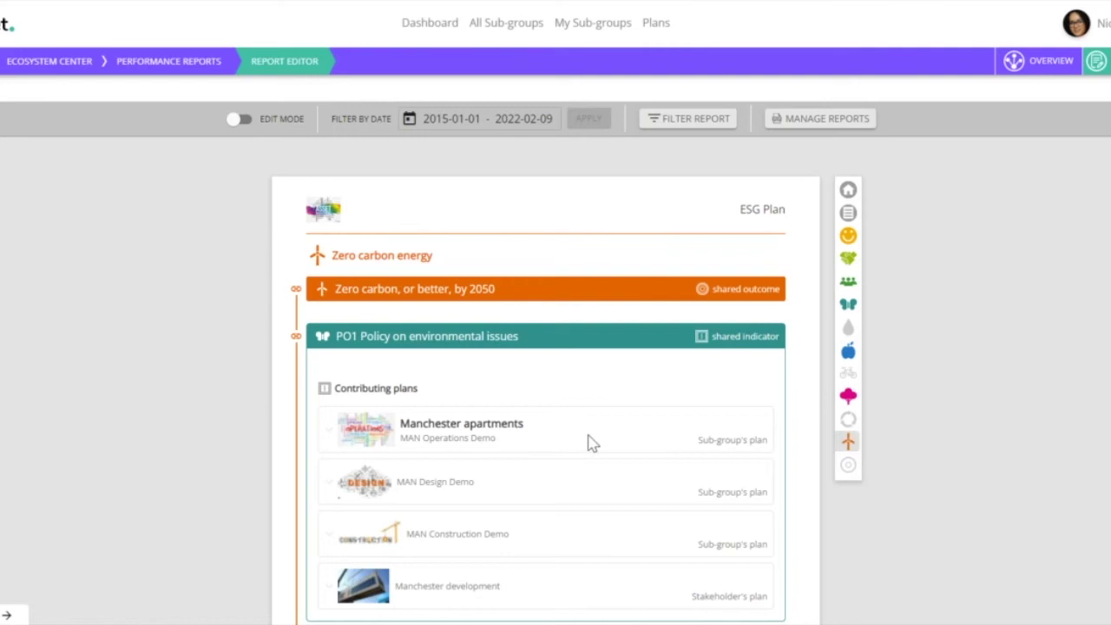
pyautogui.scroll(-5, 589, 443)
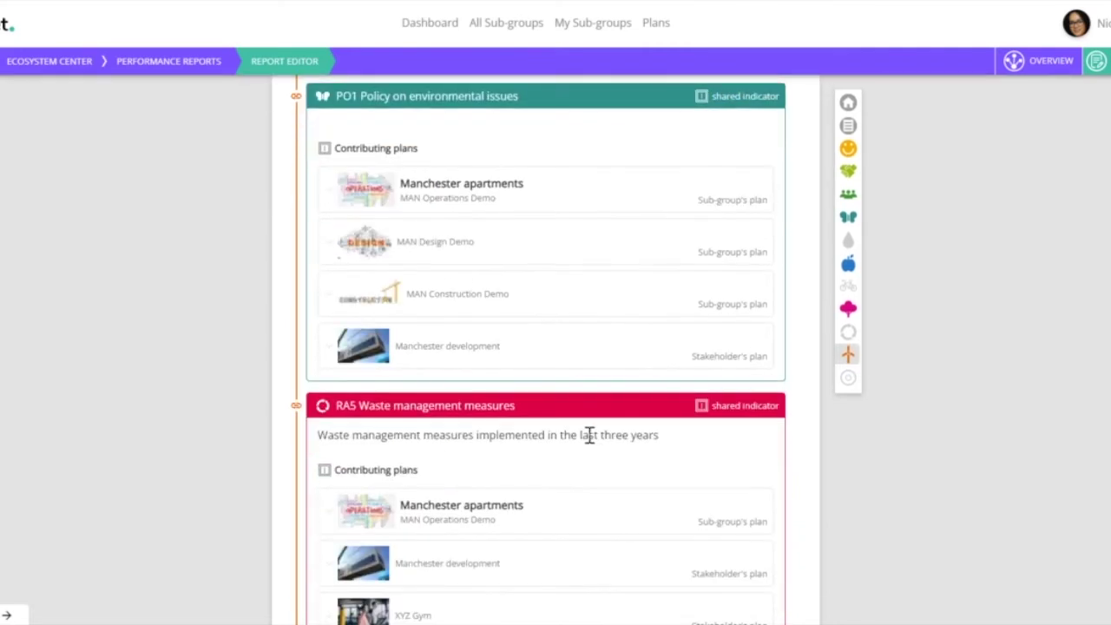
pyautogui.scroll(-3, 591, 439)
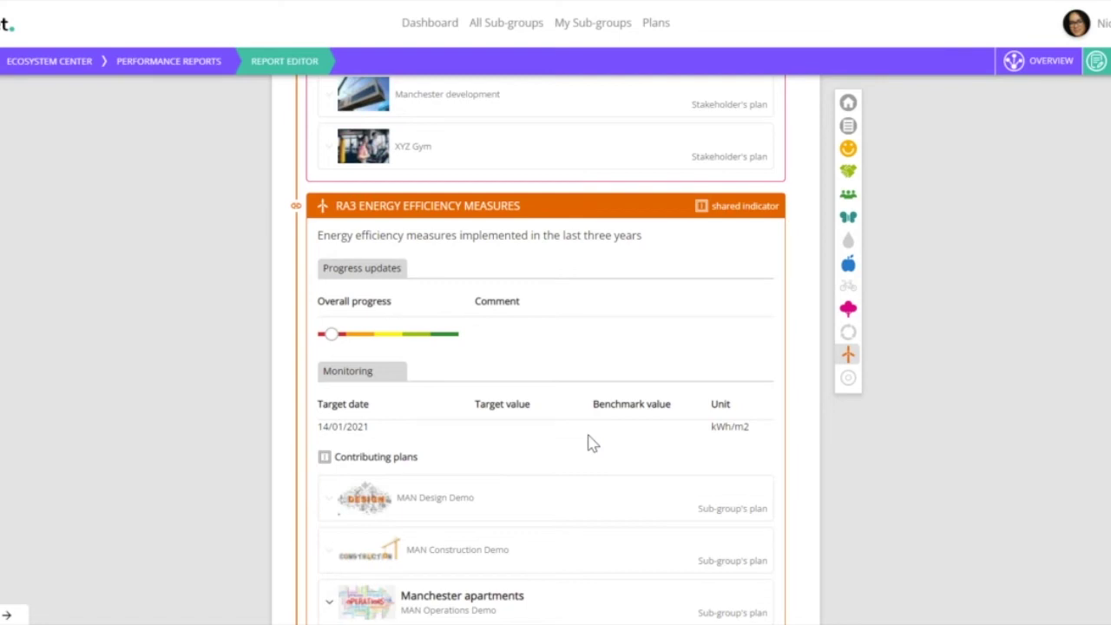
pyautogui.scroll(-6, 591, 443)
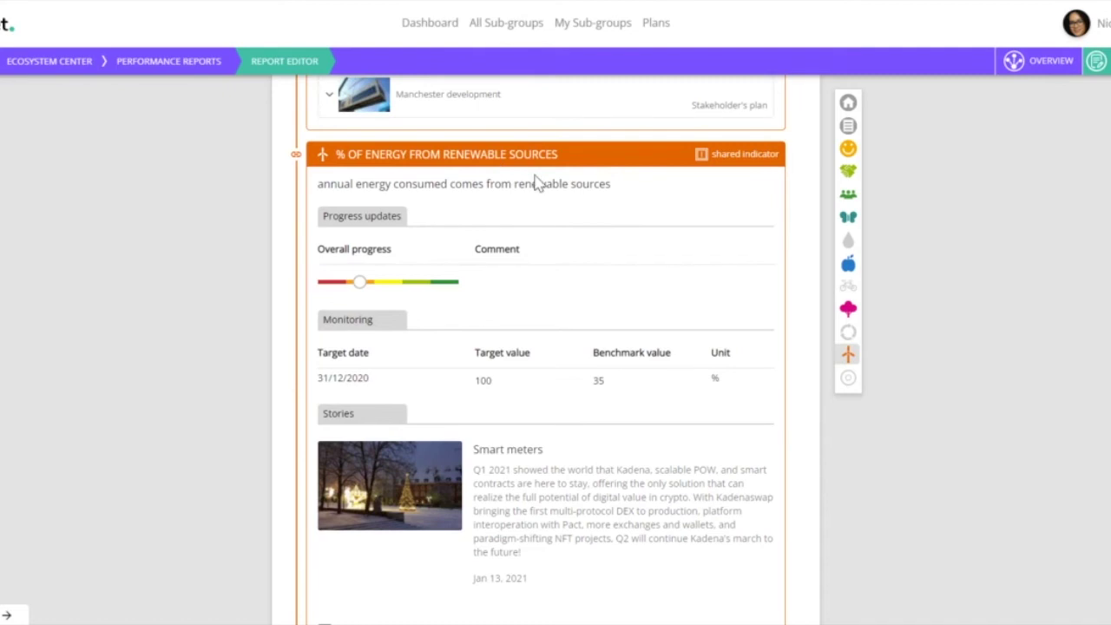
pyautogui.scroll(-1, 536, 182)
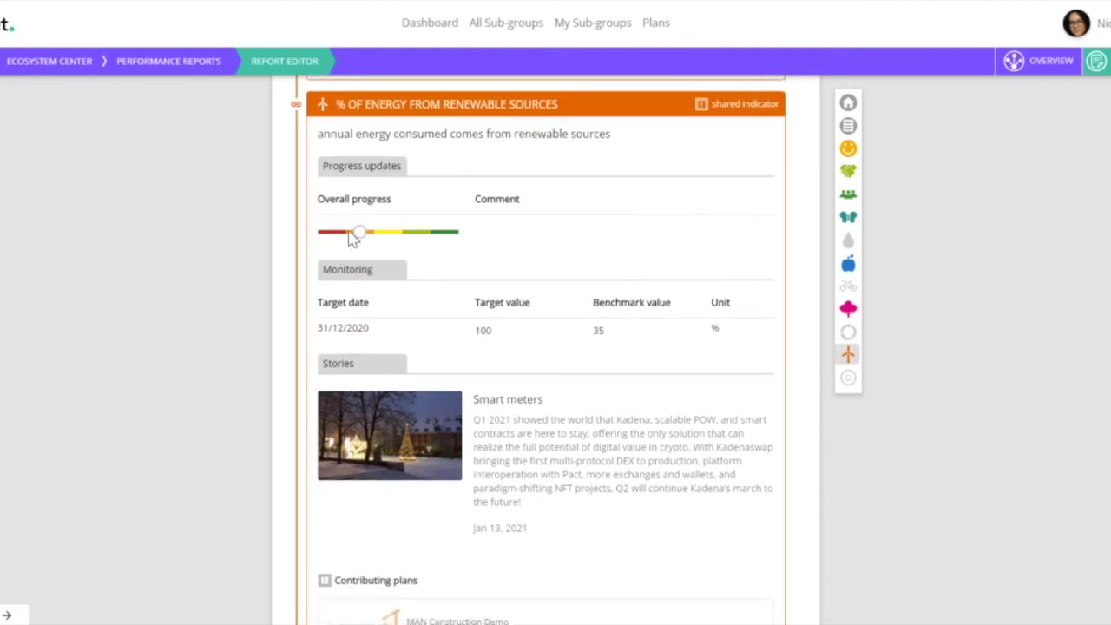
pyautogui.scroll(-1, 486, 257)
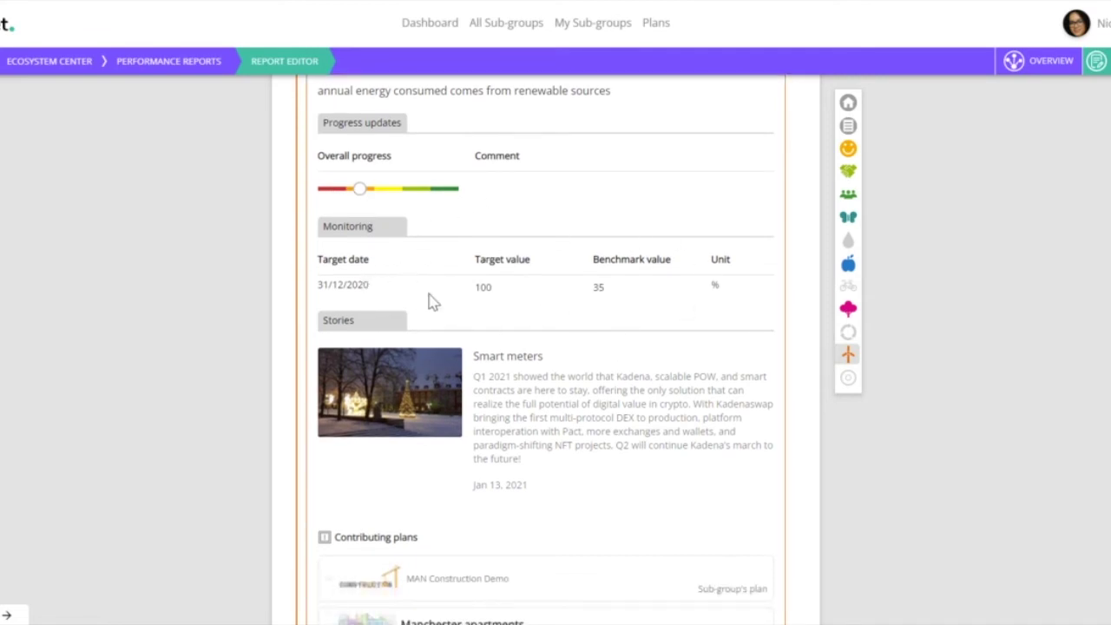
pyautogui.scroll(-2, 606, 309)
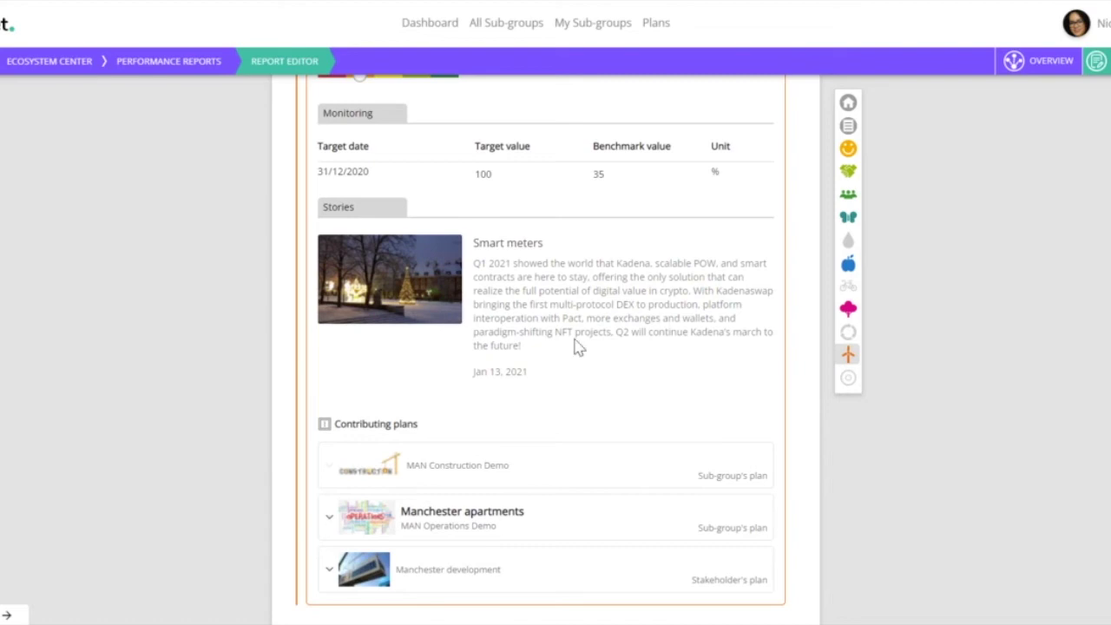
pyautogui.scroll(-3, 585, 336)
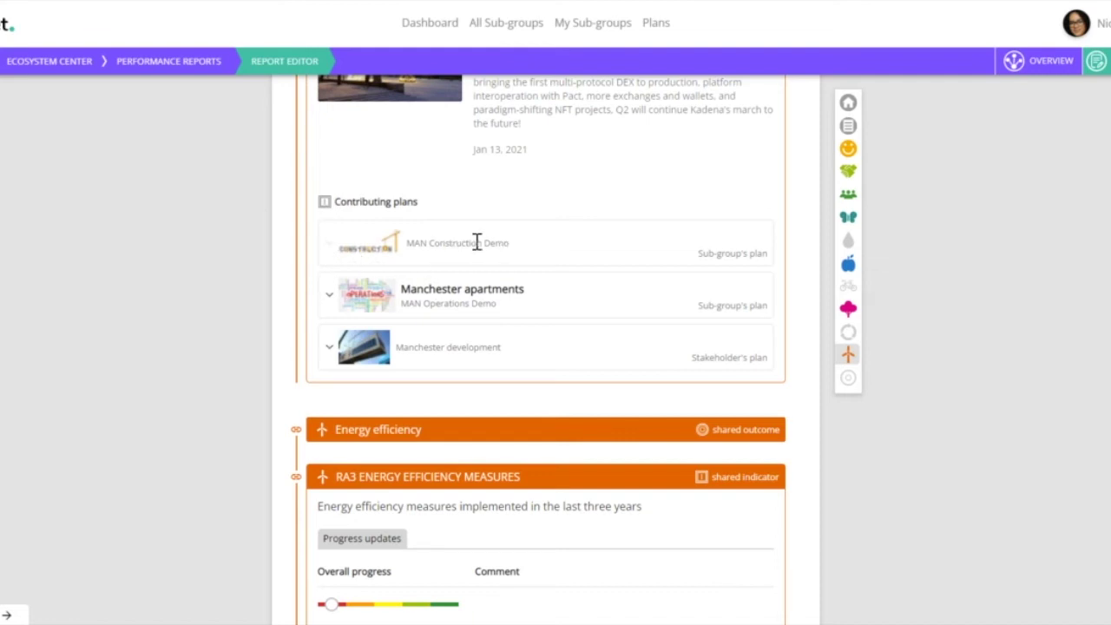
pyautogui.scroll(2, 476, 242)
pyautogui.scroll(-1, 476, 242)
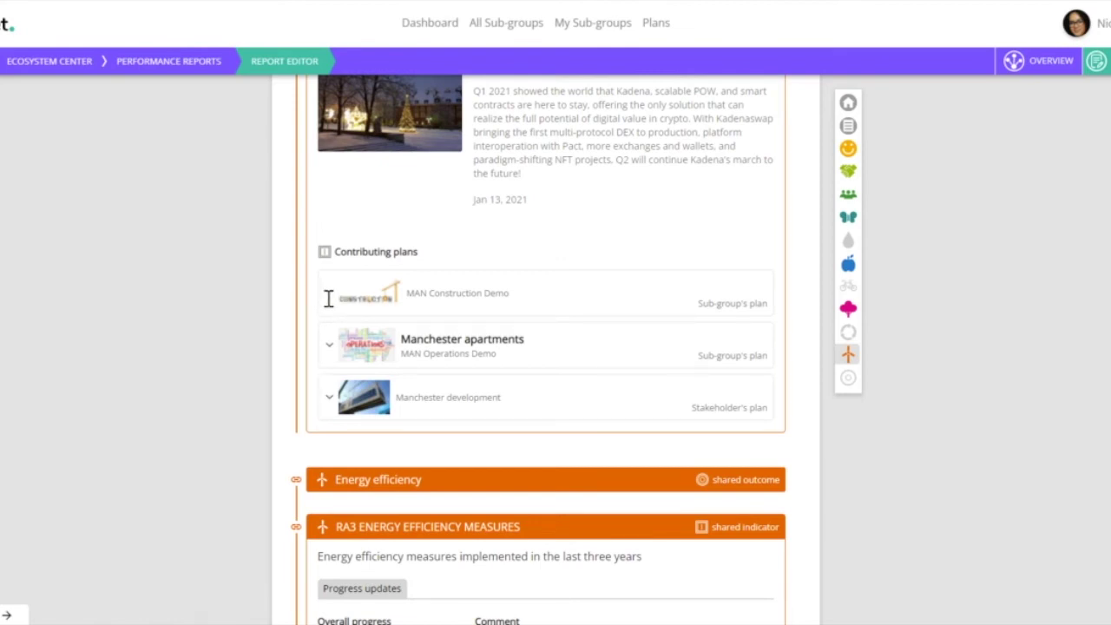
# - Expand and collapse the Manchester apartments plan's progress details
pyautogui.click(468, 362)
pyautogui.scroll(-5, 471, 360)
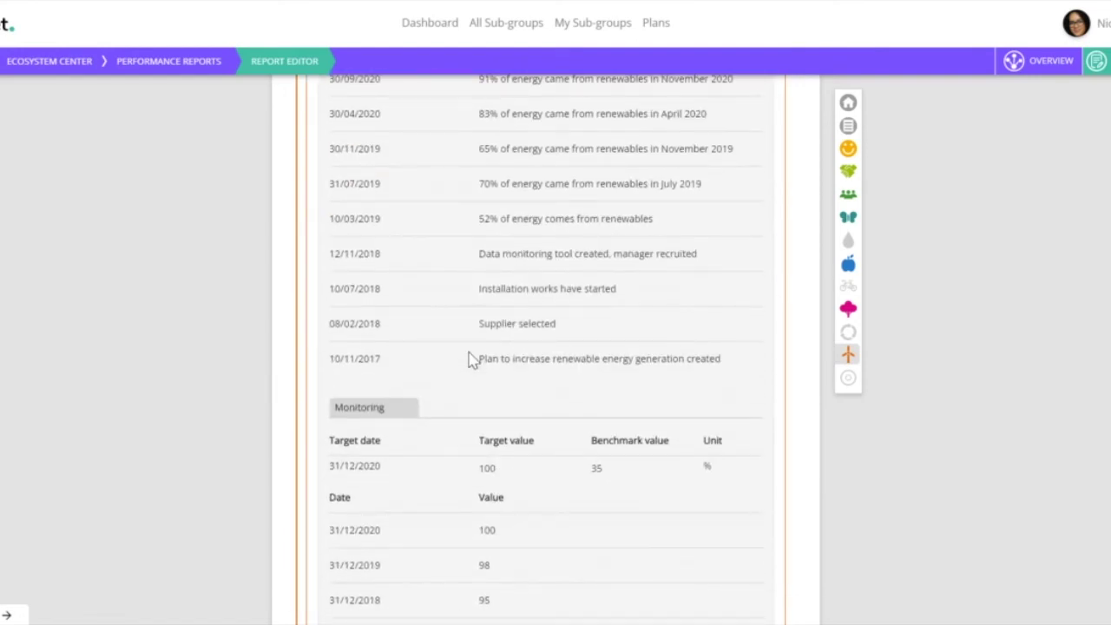
pyautogui.scroll(-3, 469, 360)
pyautogui.scroll(7, 469, 359)
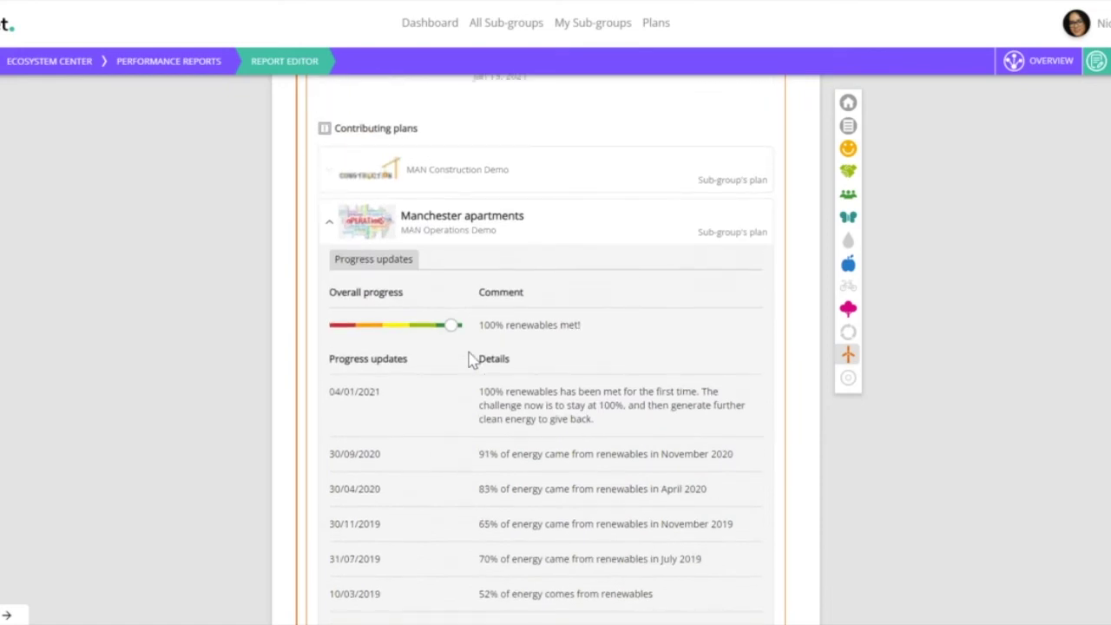
pyautogui.click(460, 241)
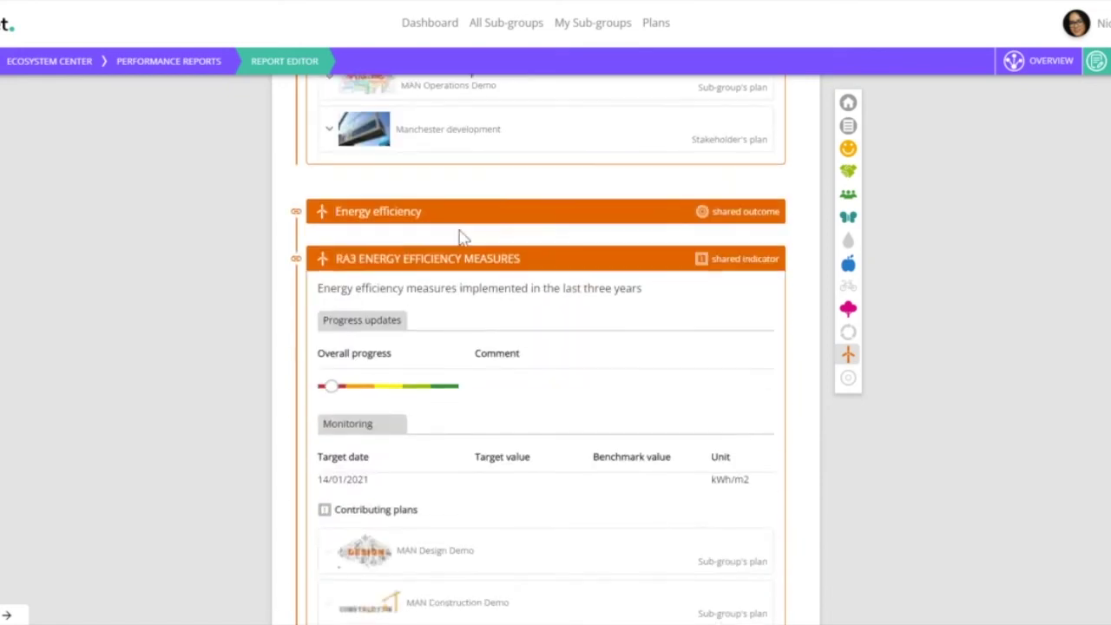
pyautogui.scroll(2, 434, 305)
# - Review the Manchester development progress details, then return to Performance Reports for the mind map overview
pyautogui.click(436, 257)
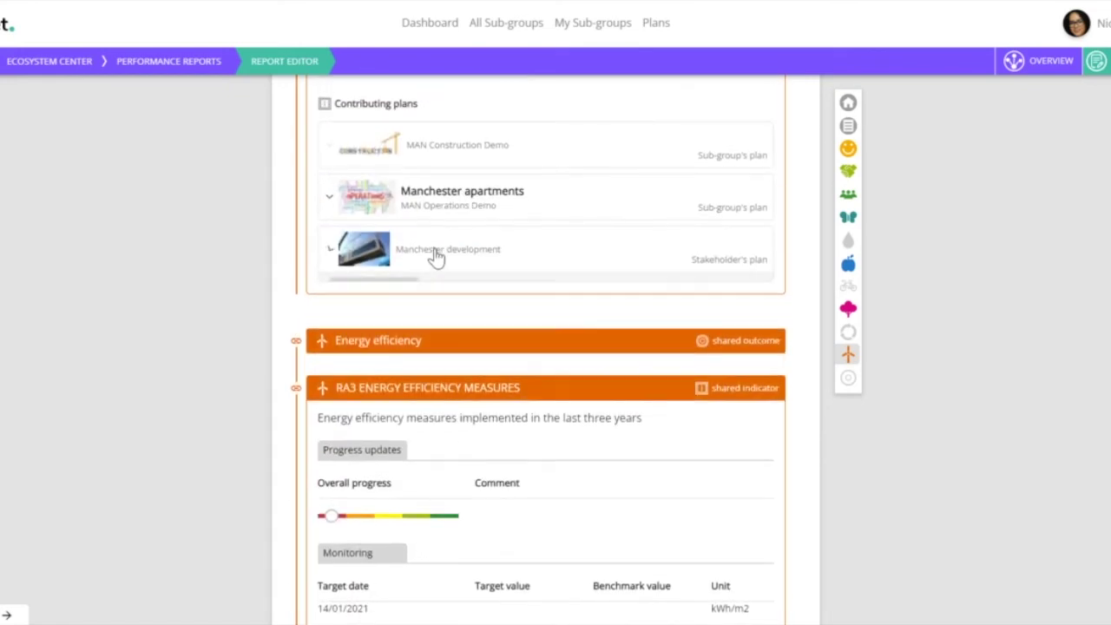
pyautogui.scroll(-3, 496, 390)
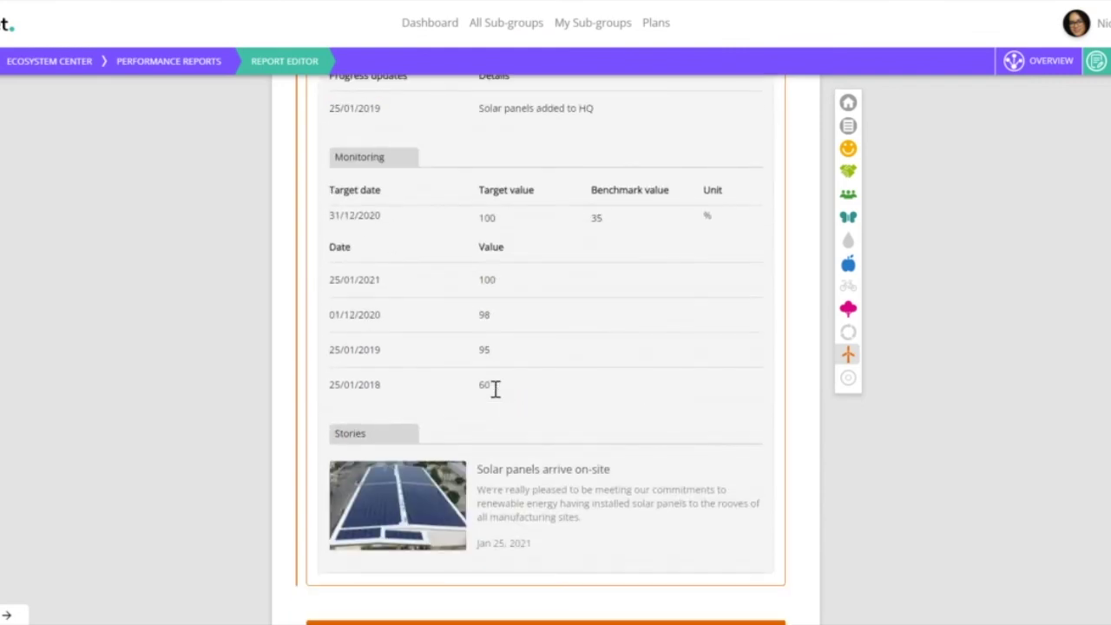
pyautogui.scroll(3, 496, 389)
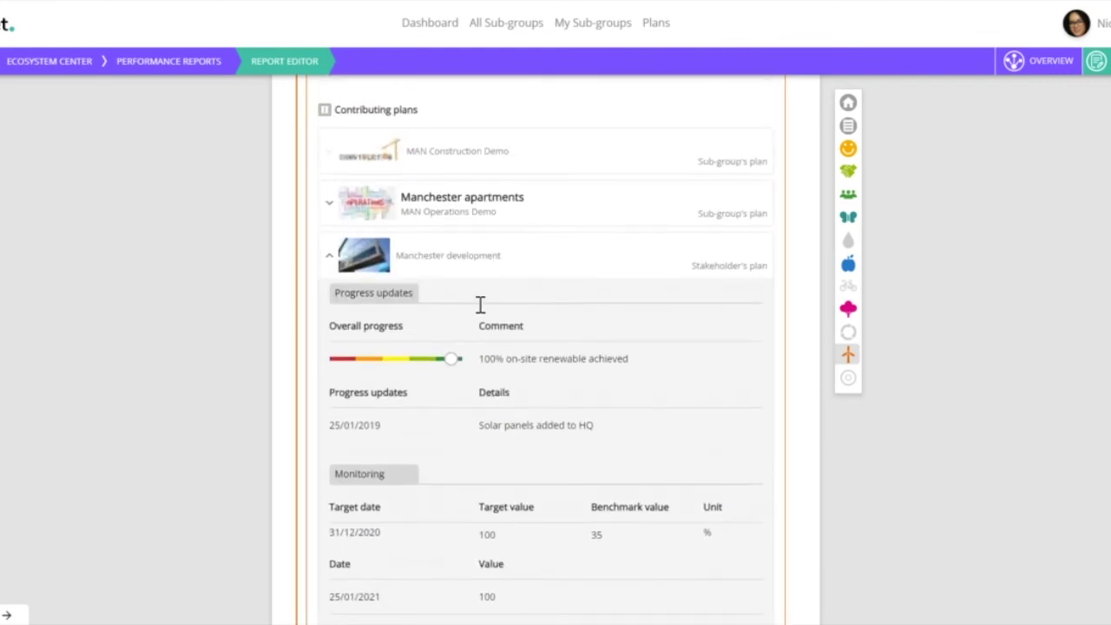
pyautogui.click(454, 253)
pyautogui.scroll(-2, 456, 255)
pyautogui.scroll(10, 456, 254)
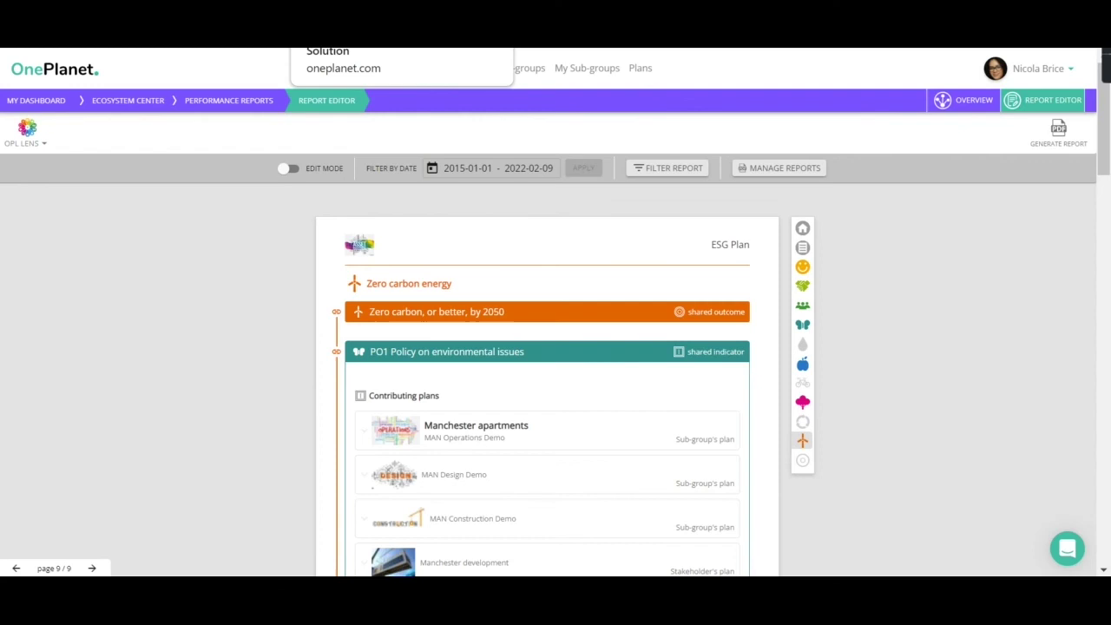
pyautogui.hotkey('alt', 'Left')
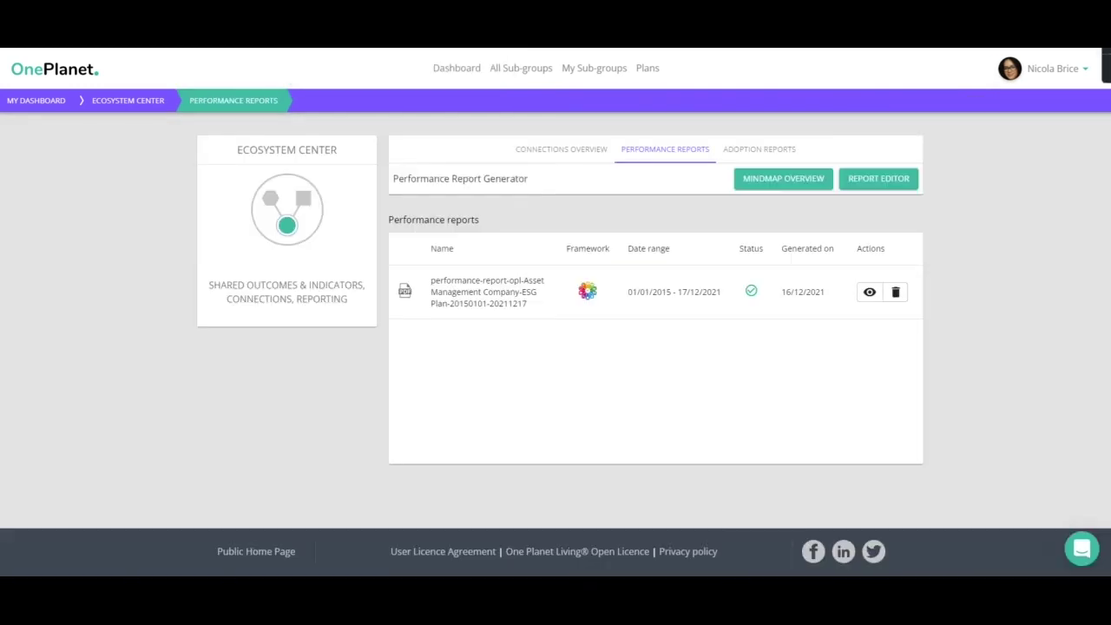
pyautogui.click(795, 191)
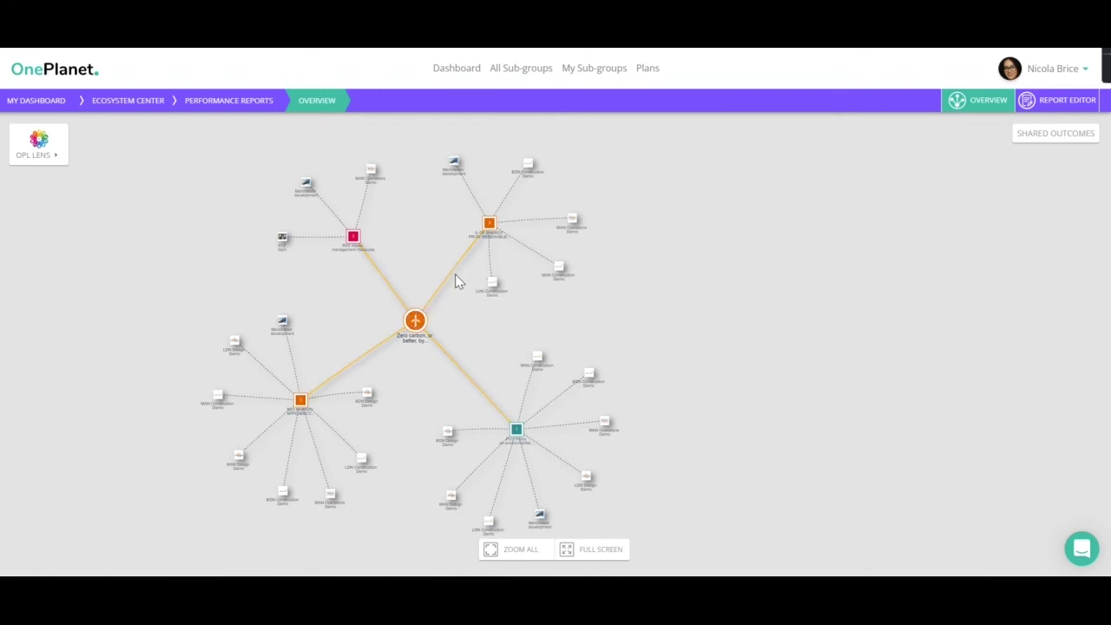
# - Zoom and pan the overview to centre Zero carbon energy and its four linked indicators
pyautogui.scroll(5, 452, 289)
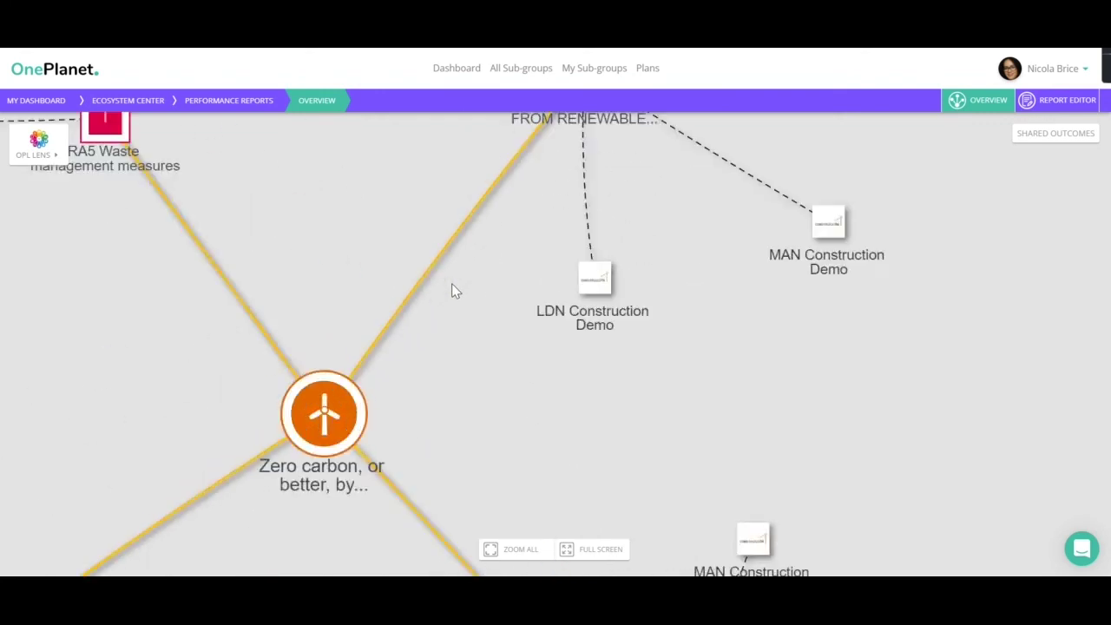
pyautogui.scroll(-3, 452, 288)
pyautogui.scroll(-2, 452, 283)
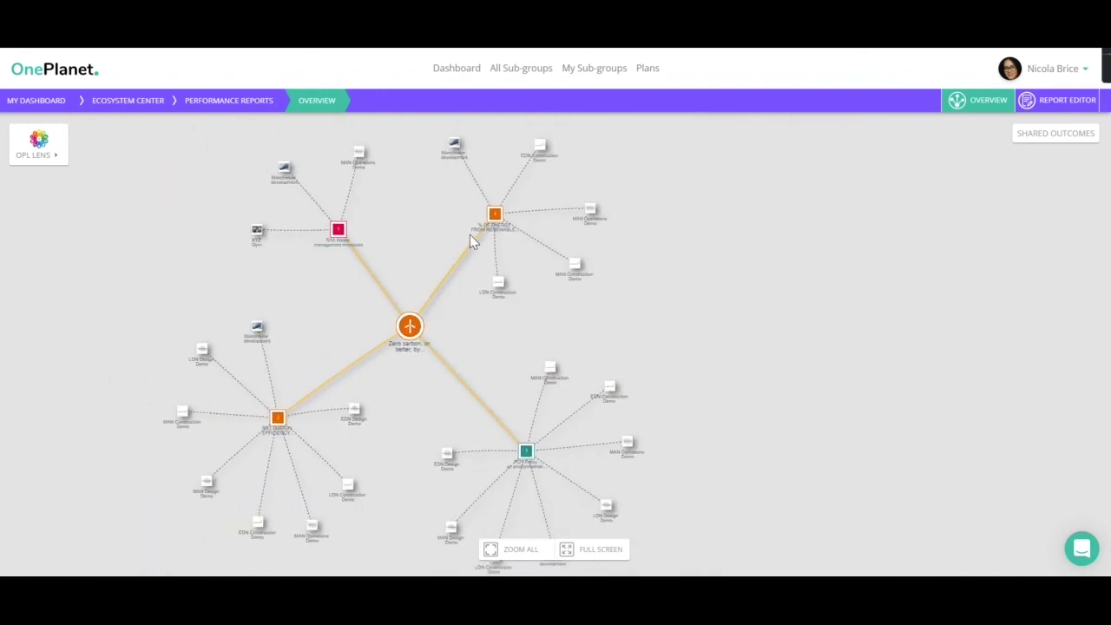
pyautogui.moveTo(469, 226); pyautogui.dragTo(462, 290)
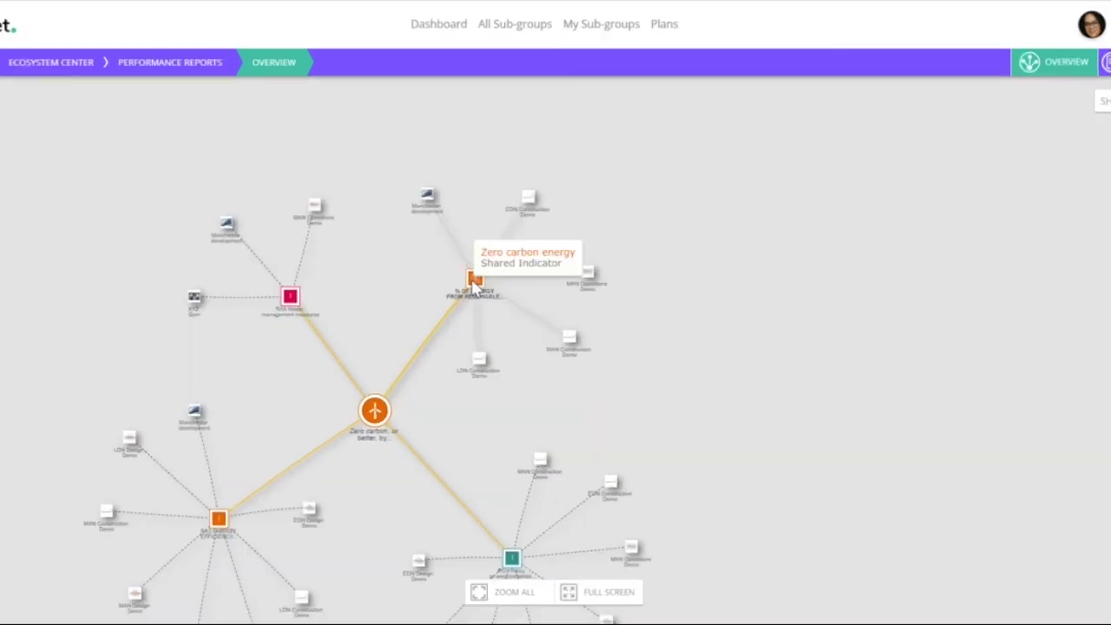
# - Check the monitoring data of the % of energy from renewable sources indicator, then close it
pyautogui.click(473, 286)
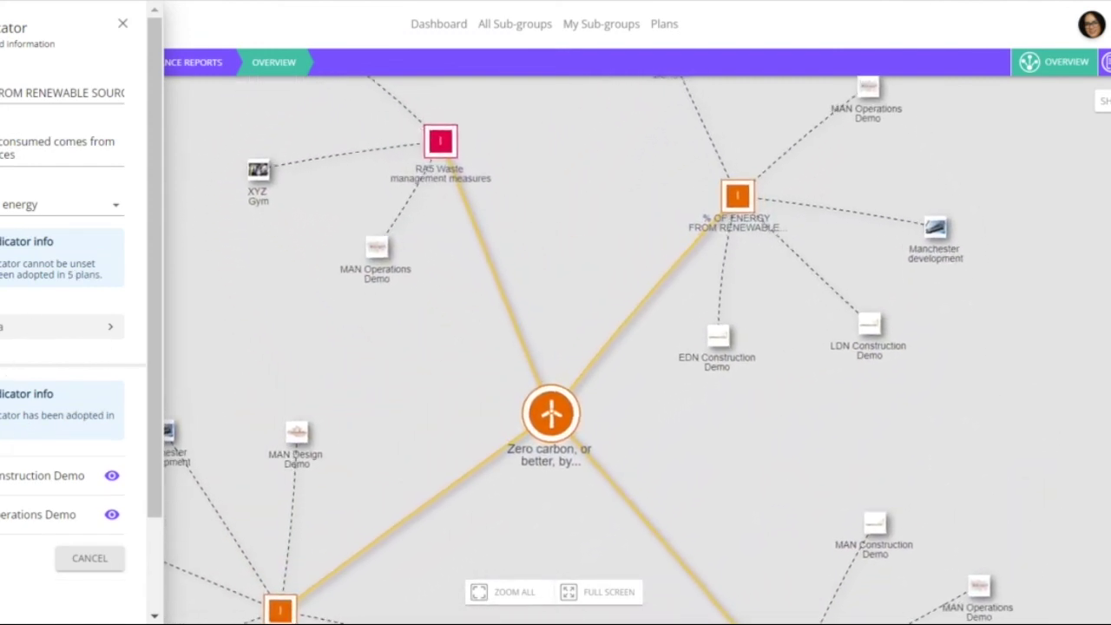
pyautogui.click(69, 326)
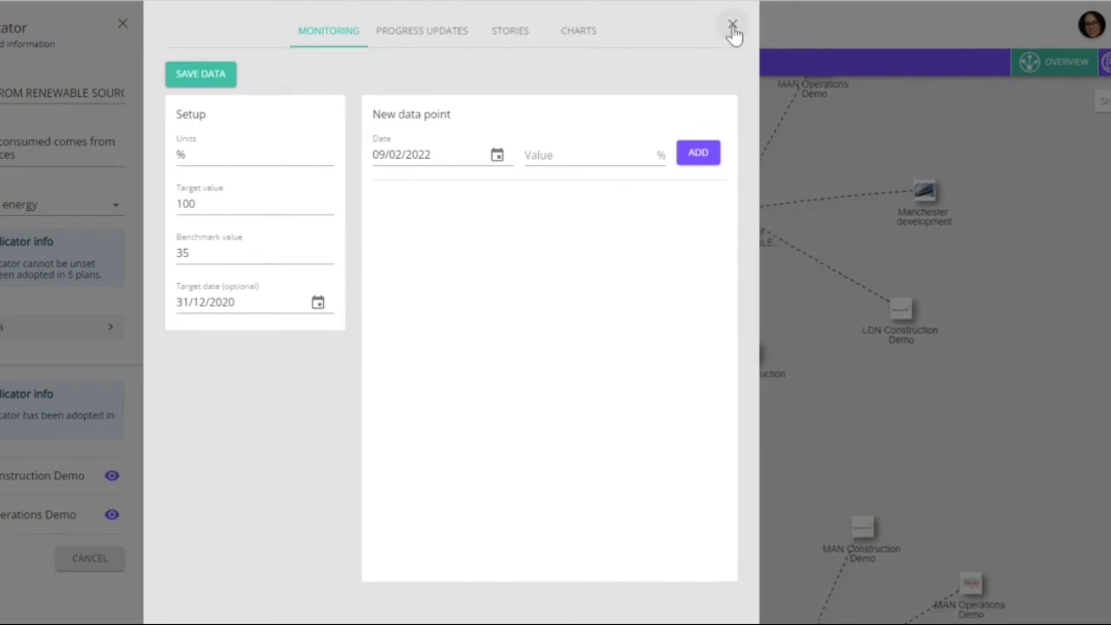
pyautogui.click(733, 24)
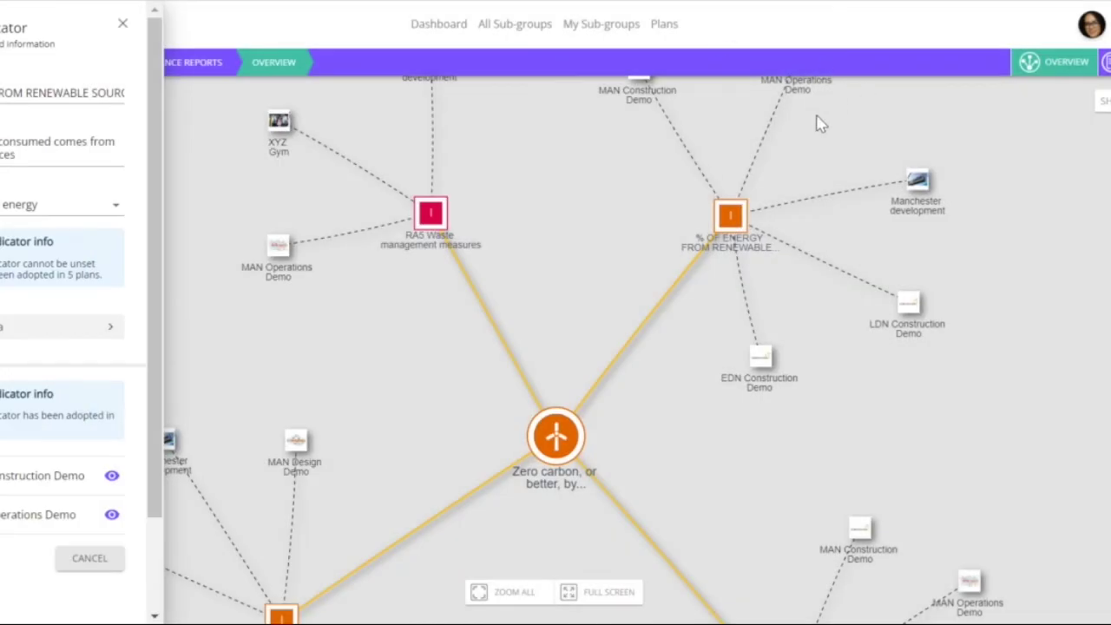
pyautogui.moveTo(653, 241); pyautogui.dragTo(627, 302)
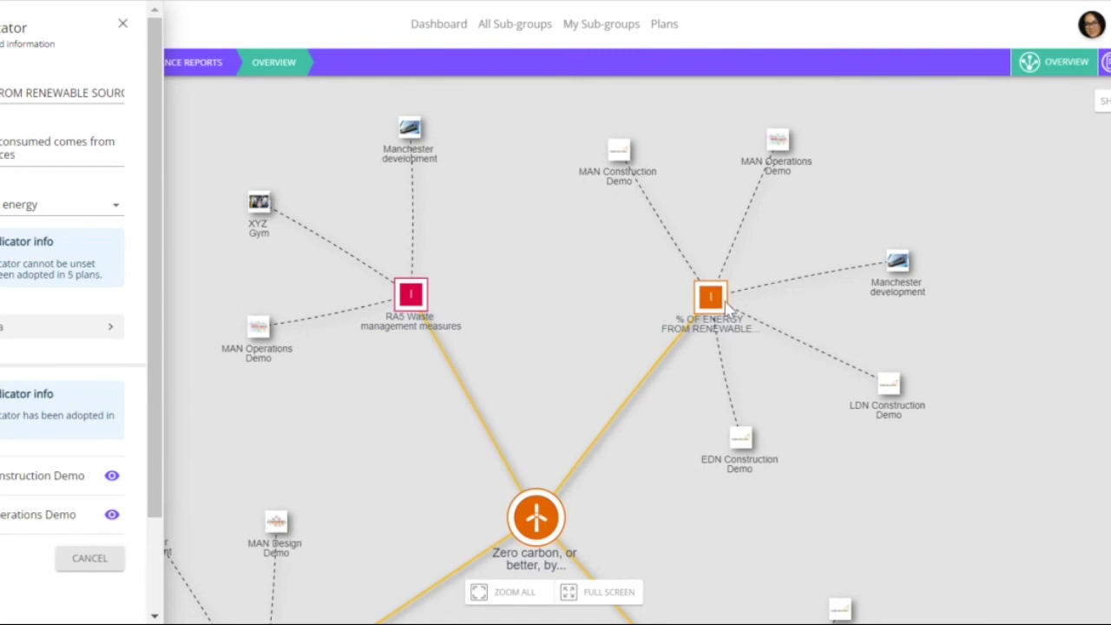